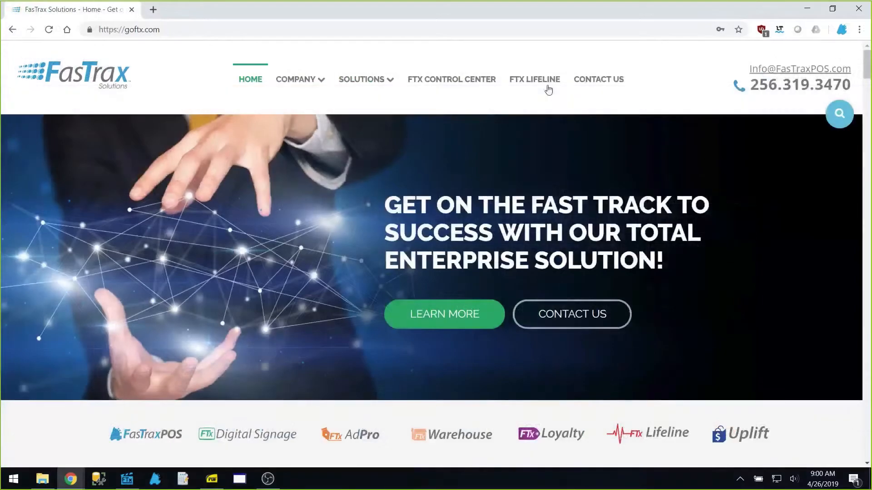
From FTX Lifeline, open the View Webinars tile and scroll through the Weekly Training Webinars recordings
click(549, 81)
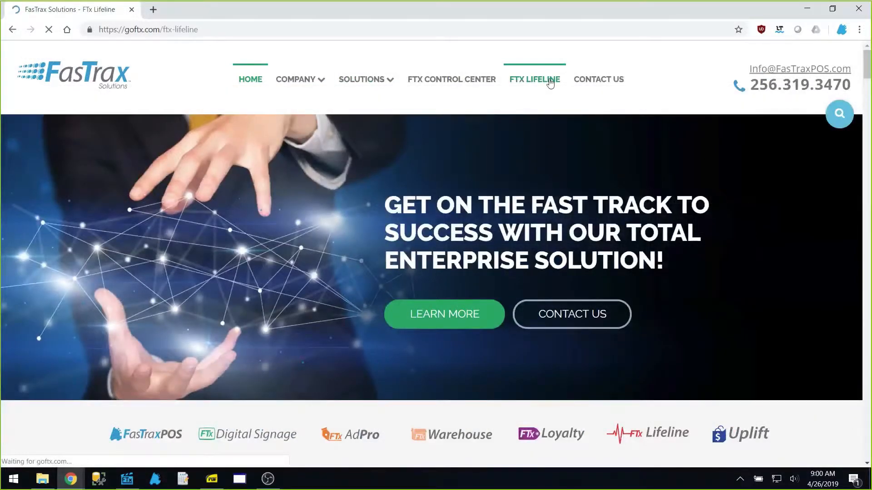
scroll(537, 247, down, 10)
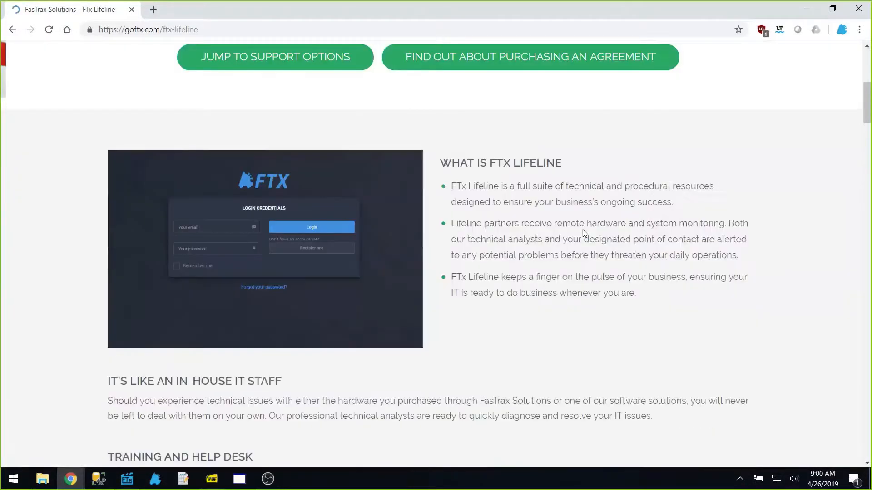
scroll(583, 243, down, 15)
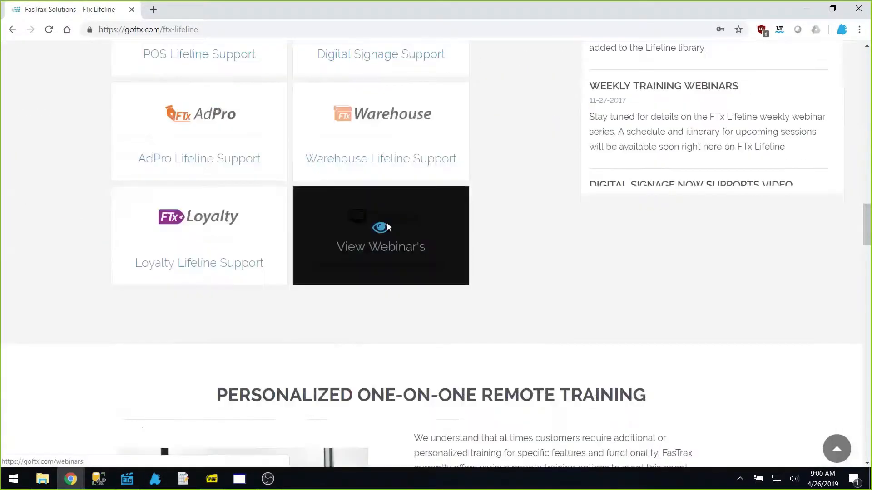
click(387, 227)
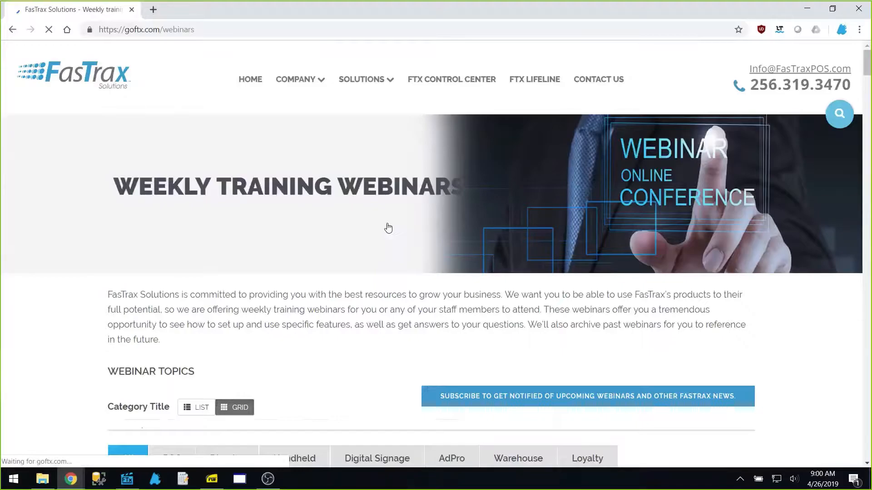
scroll(388, 228, down, 5)
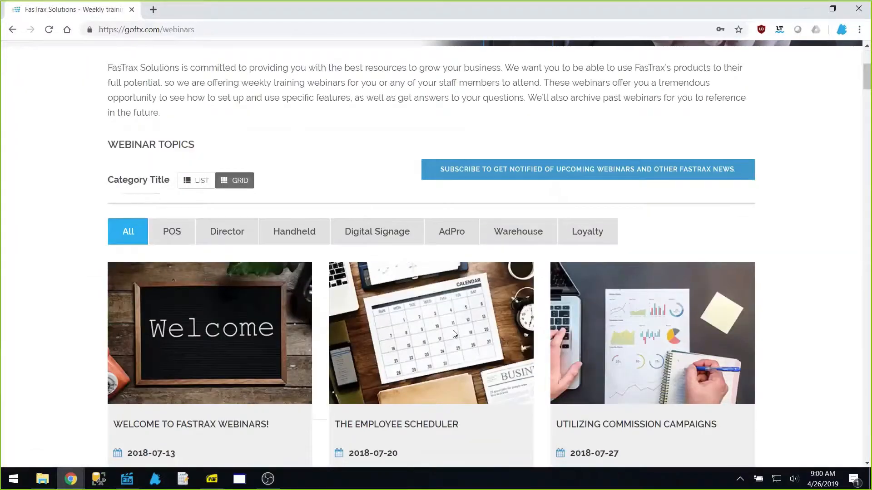
scroll(454, 333, down, 7)
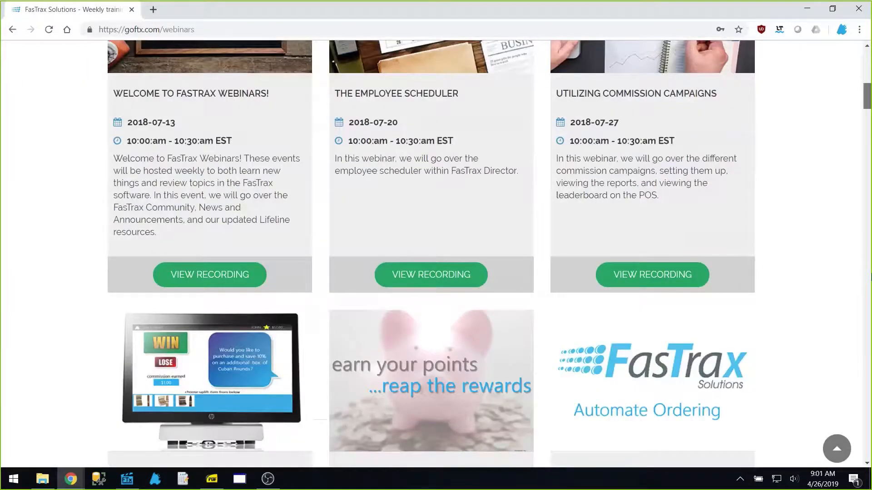
drag(868, 97, 868, 449)
scroll(648, 202, up, 12)
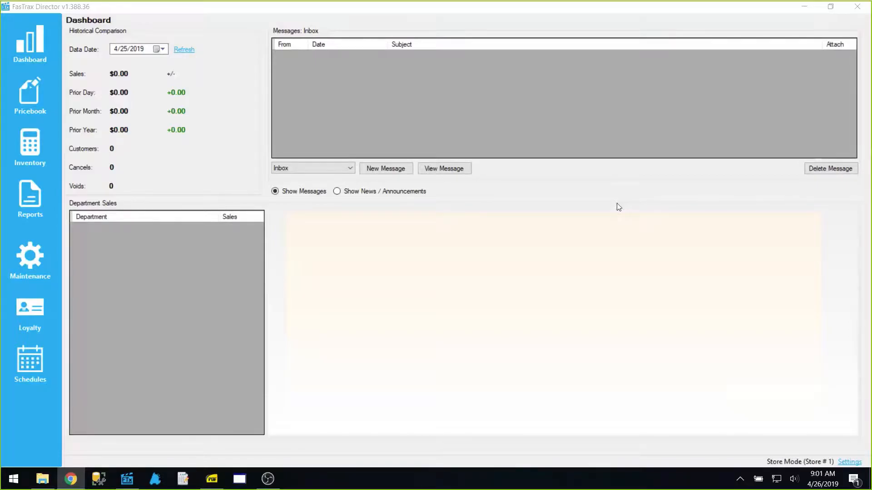
Launch DYMO Label v.8 by searching 'dy' in the Start menu
click(13, 479)
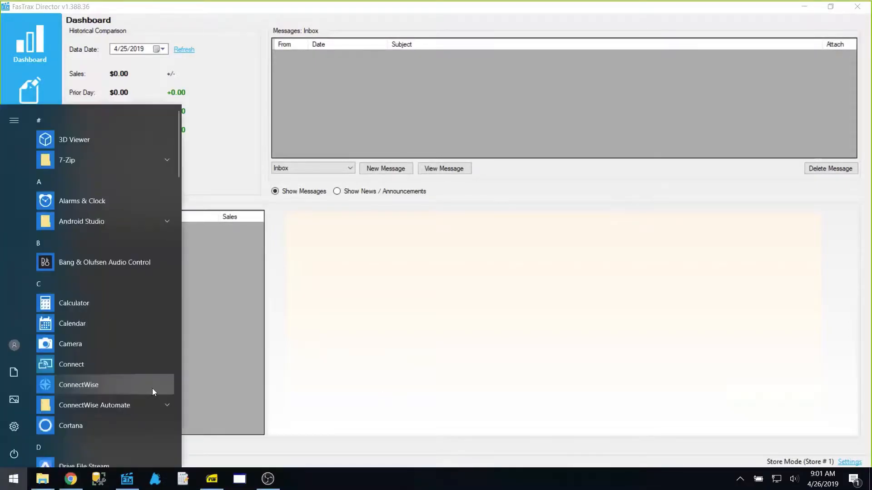
text(dy)
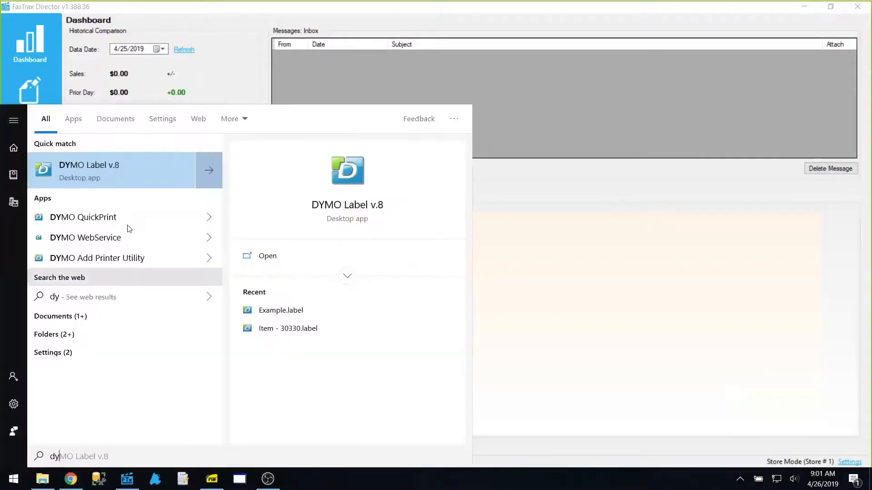
click(128, 164)
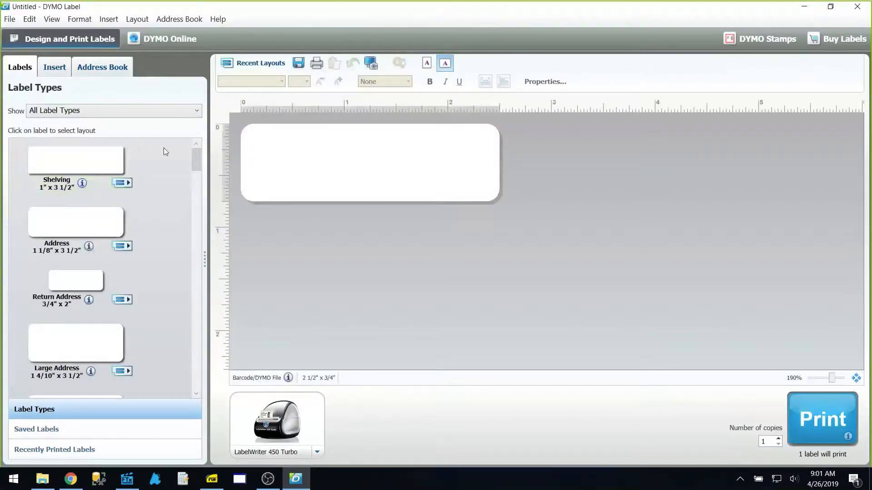
Choose the Library Barcode 3/4" x 2 1/2" label type with a blank layout, zoomed to 280%
key(alt+Tab)
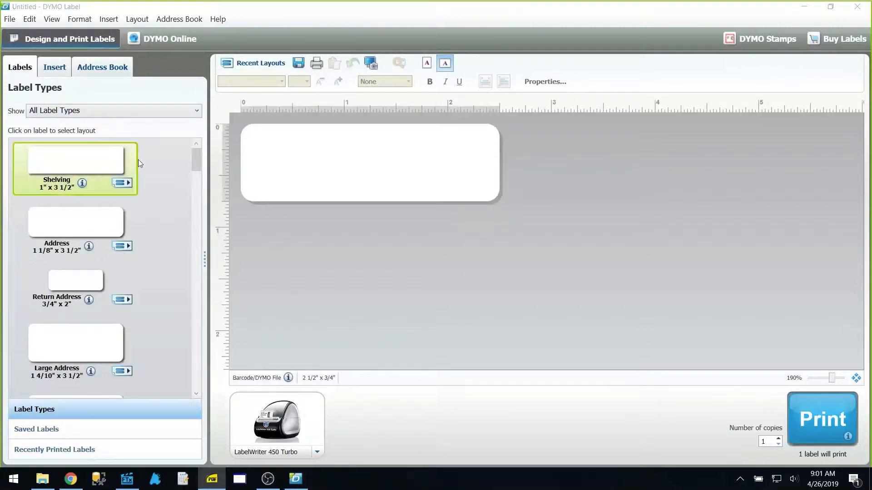
drag(189, 160, 193, 373)
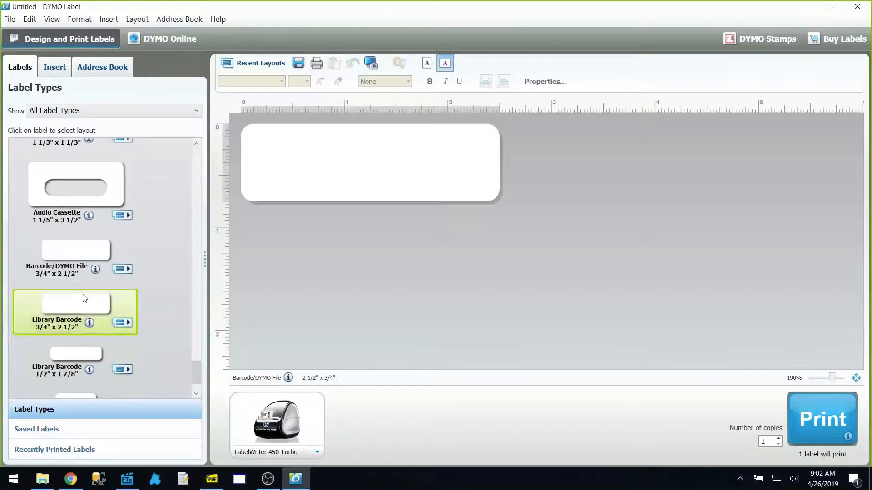
click(66, 306)
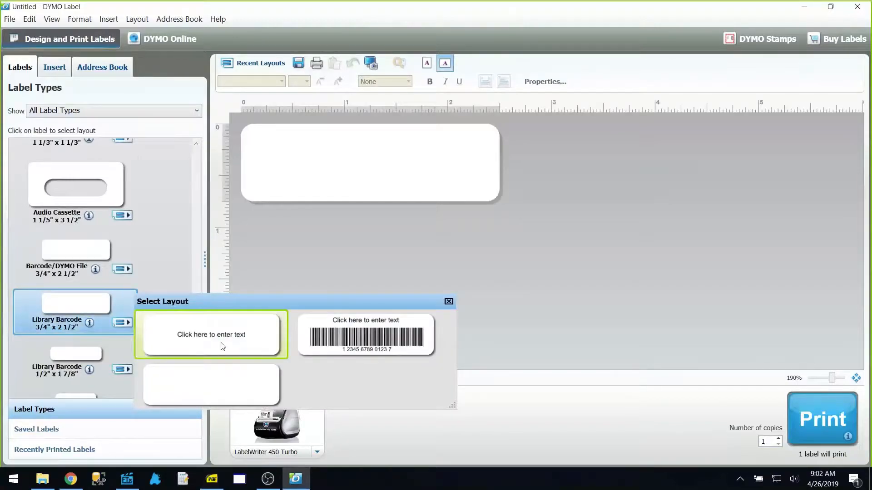
click(212, 384)
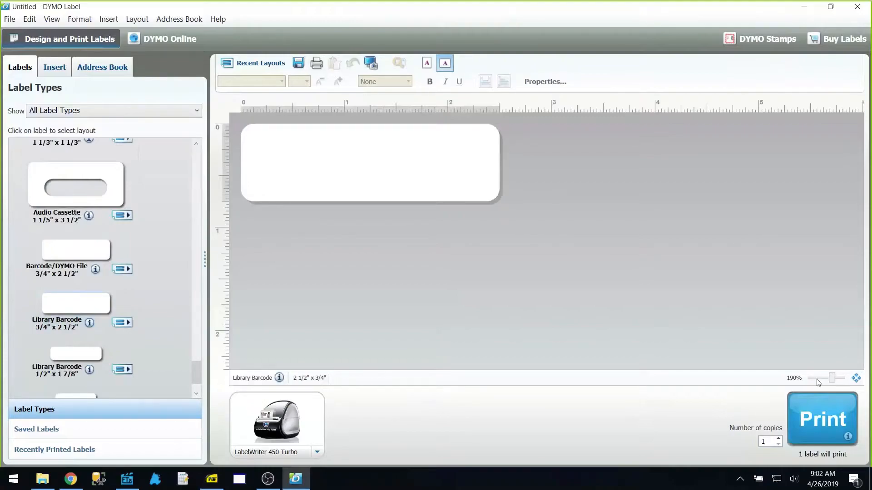
drag(833, 382, 838, 382)
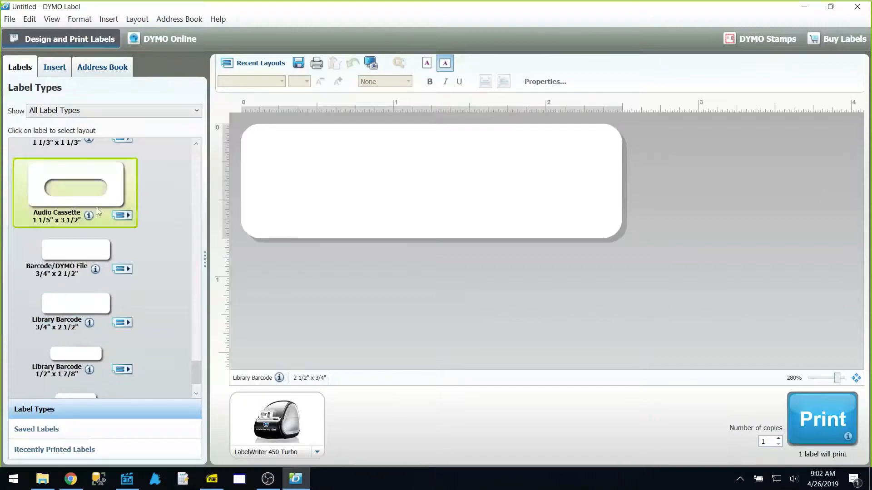
Place a 12345 barcode on the label and resize it into a slim strip at the lower centre
click(48, 66)
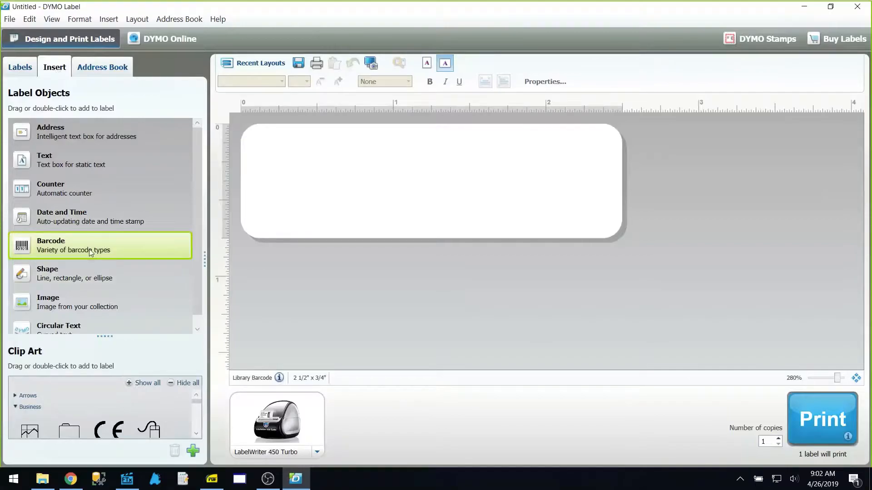
drag(61, 249, 394, 189)
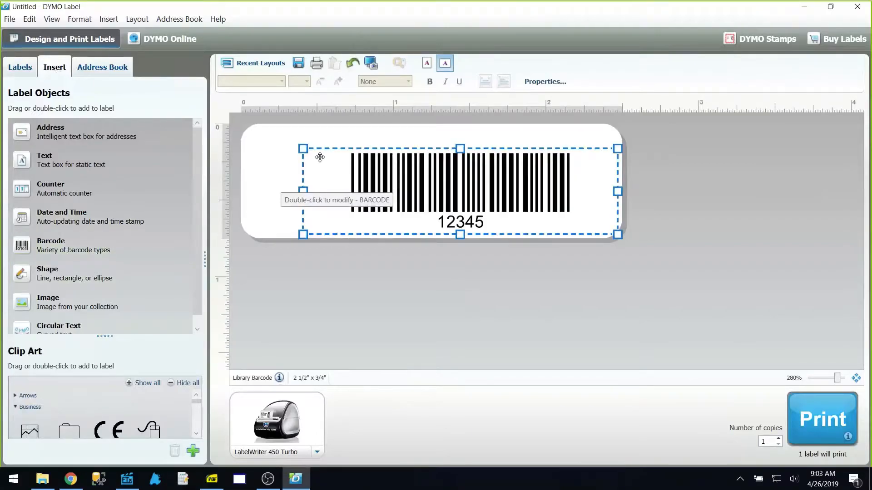
drag(306, 151, 384, 178)
drag(472, 206, 409, 211)
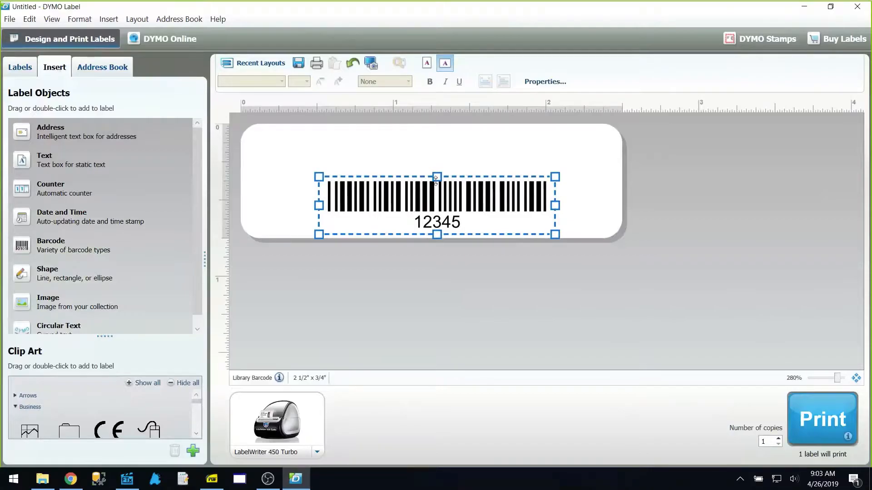
drag(436, 180, 436, 190)
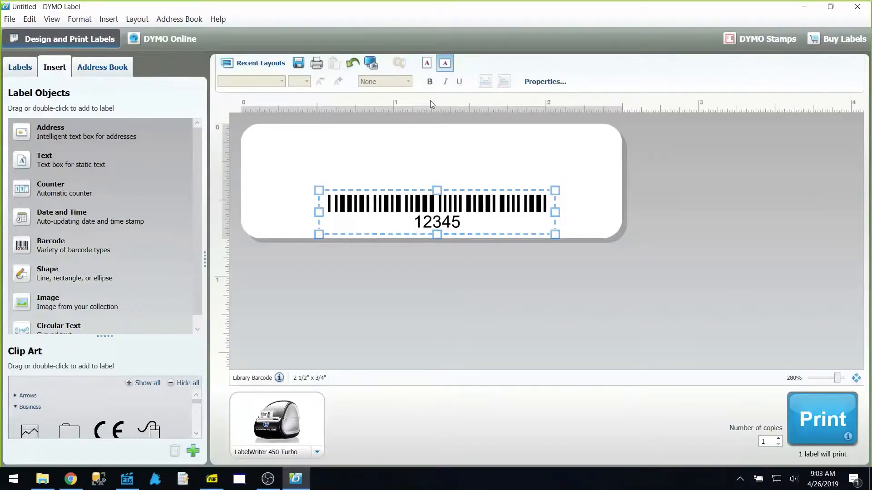
In the barcode's Properties, keep it a variable object and set its reference name to ItemBarcode
right_click(488, 213)
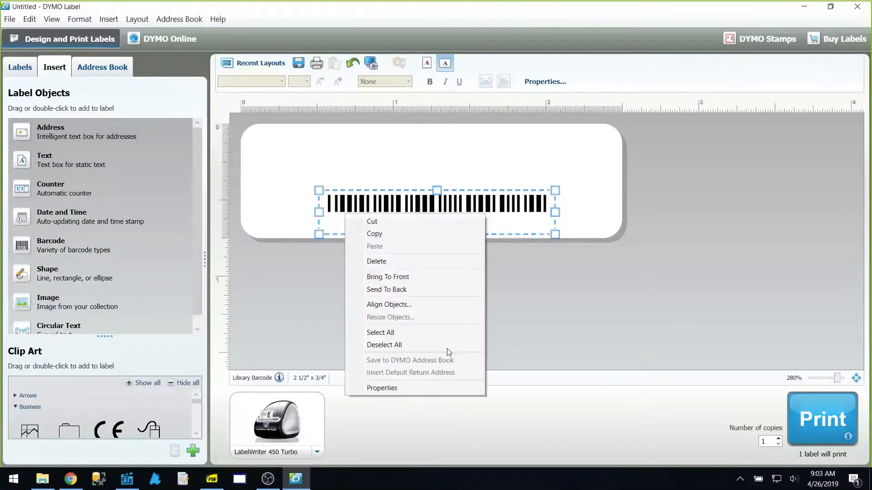
click(415, 393)
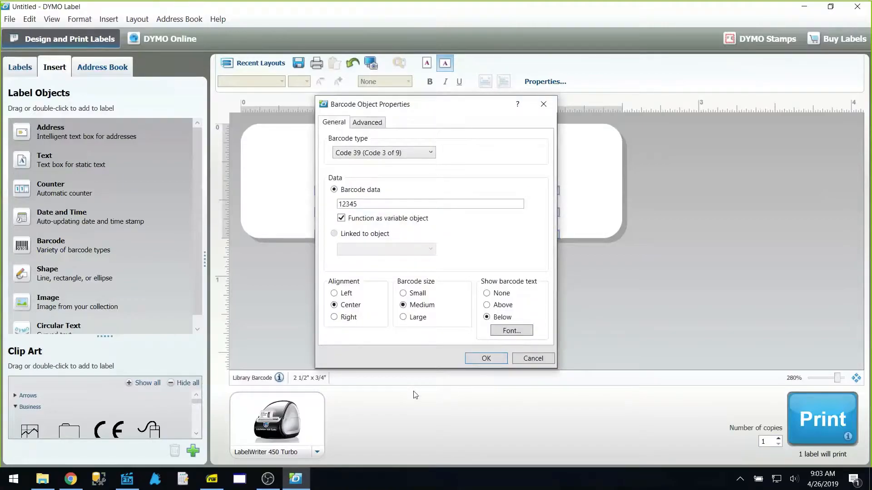
click(359, 222)
click(358, 221)
click(359, 221)
click(358, 221)
click(366, 122)
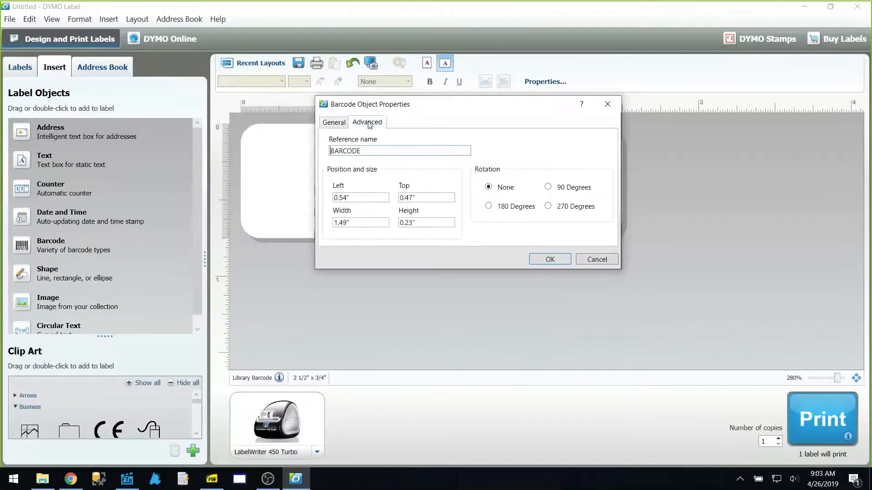
drag(376, 153, 331, 160)
text(ItemBarcode)
click(452, 229)
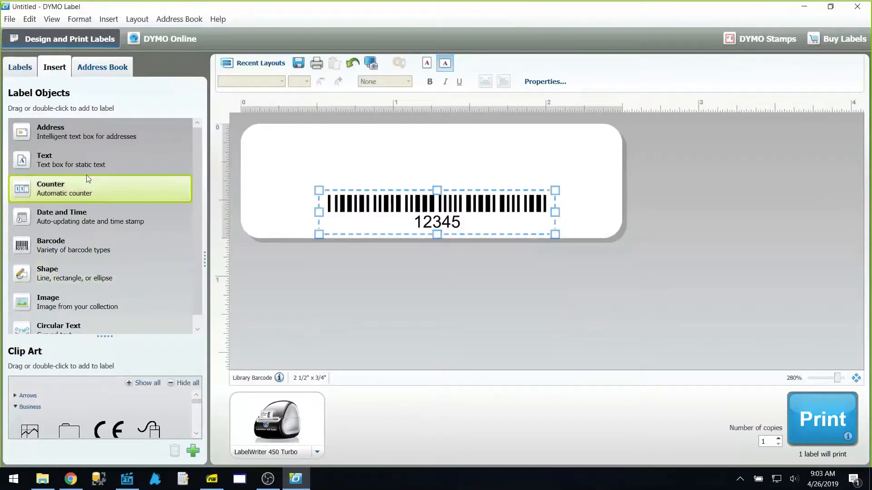
Add a text box strip across the top of the label with reference name ItemDescription
drag(70, 165, 414, 141)
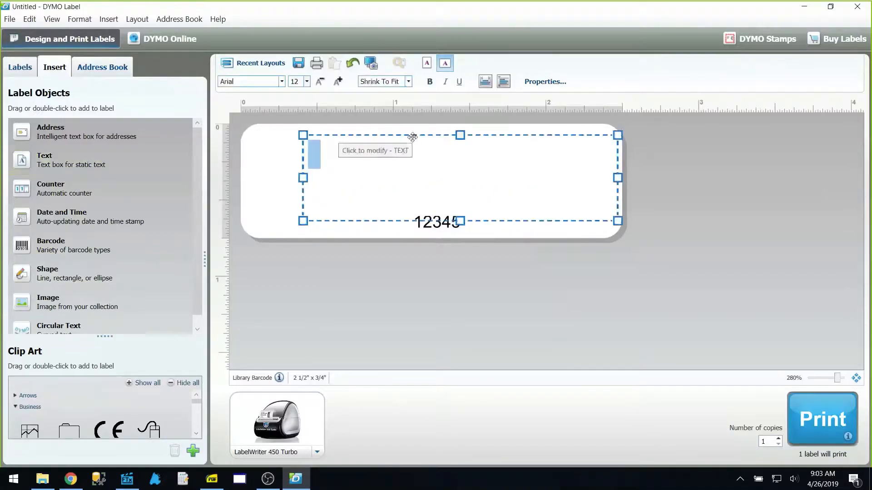
drag(465, 223, 407, 139)
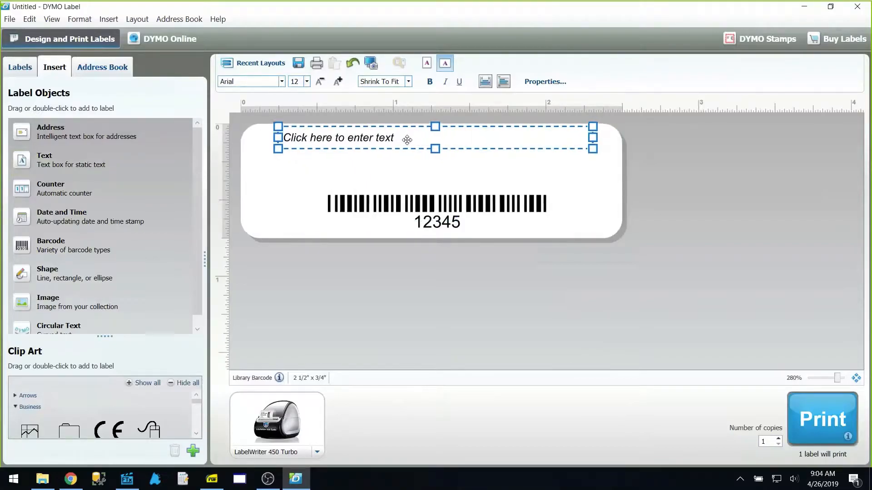
click(373, 136)
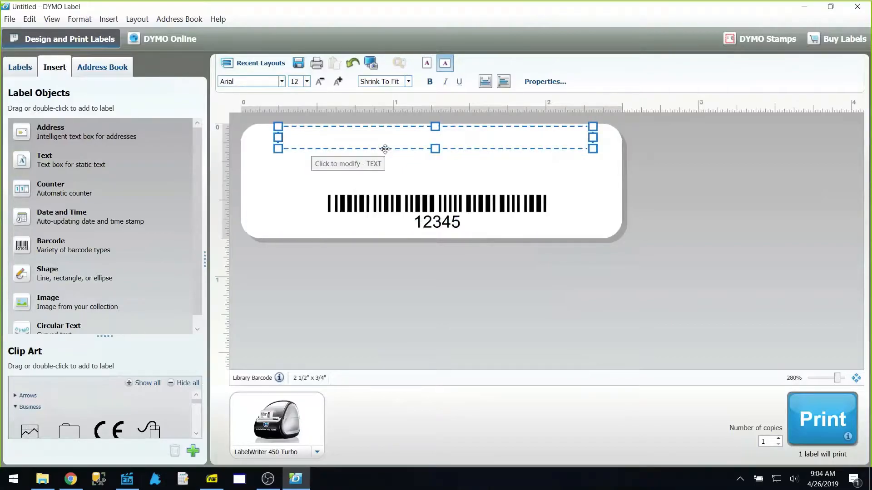
right_click(382, 152)
click(315, 325)
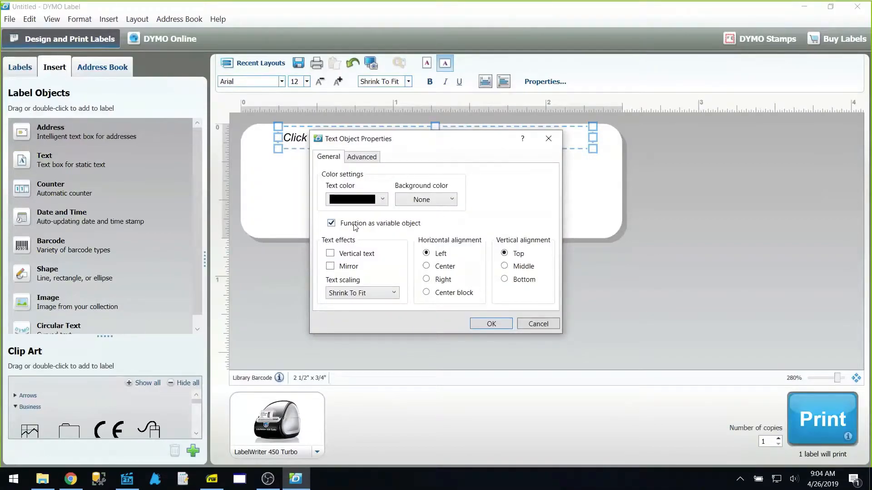
click(362, 157)
drag(341, 185, 312, 188)
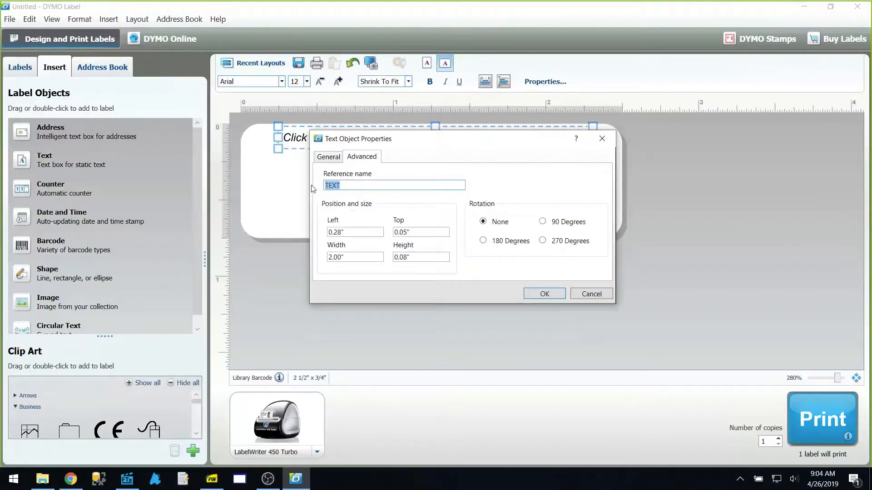
text(ItemDescription)
click(329, 157)
click(491, 324)
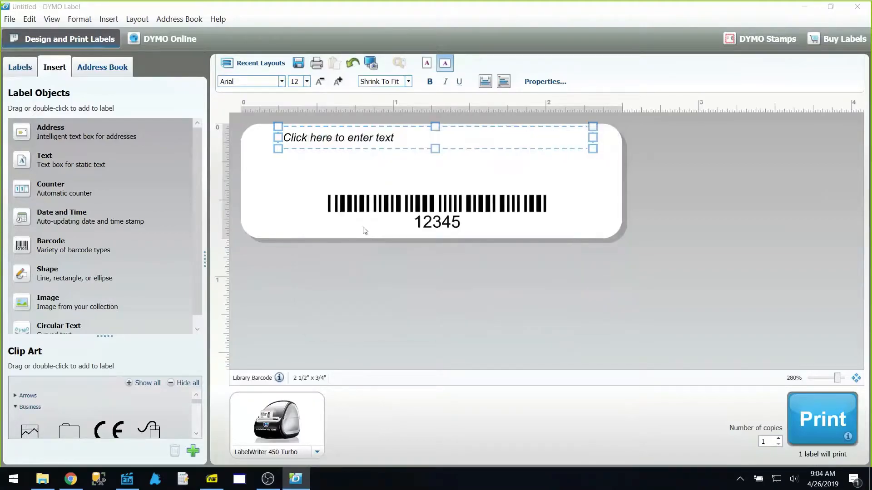
Enter 123 in the top text box and set its horizontal alignment to Center
click(354, 138)
click(354, 138)
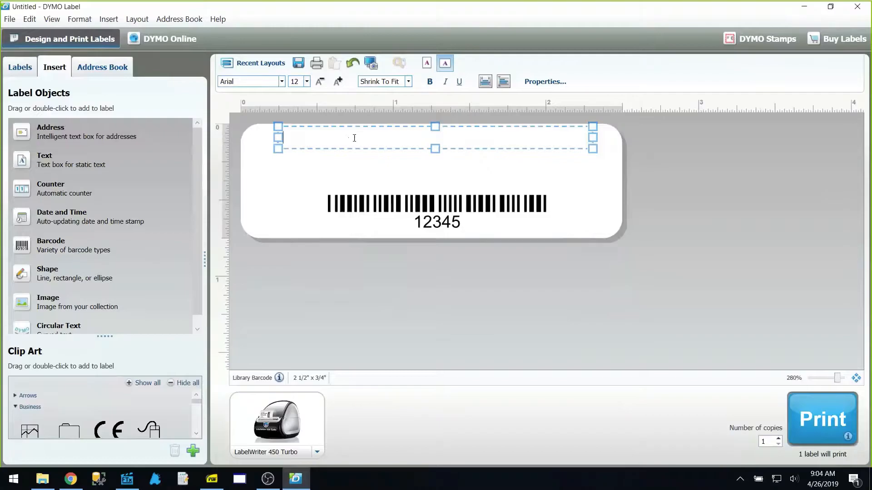
text(123)
click(312, 156)
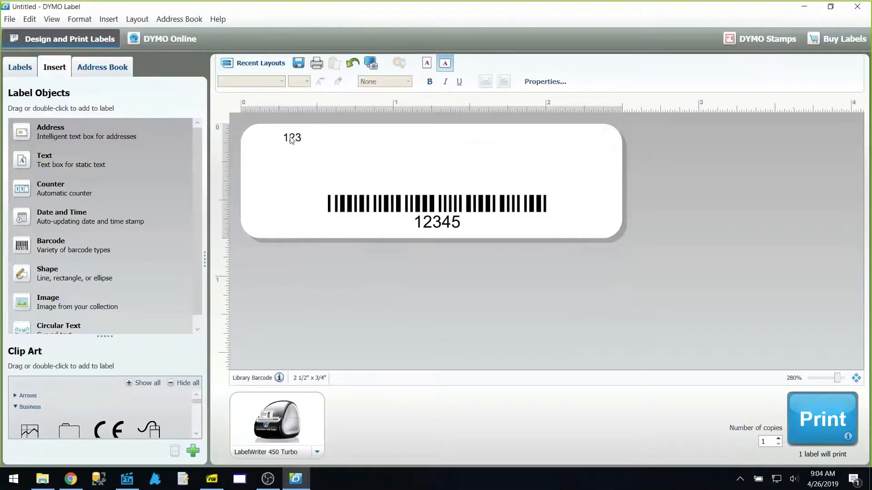
double_click(292, 137)
right_click(307, 145)
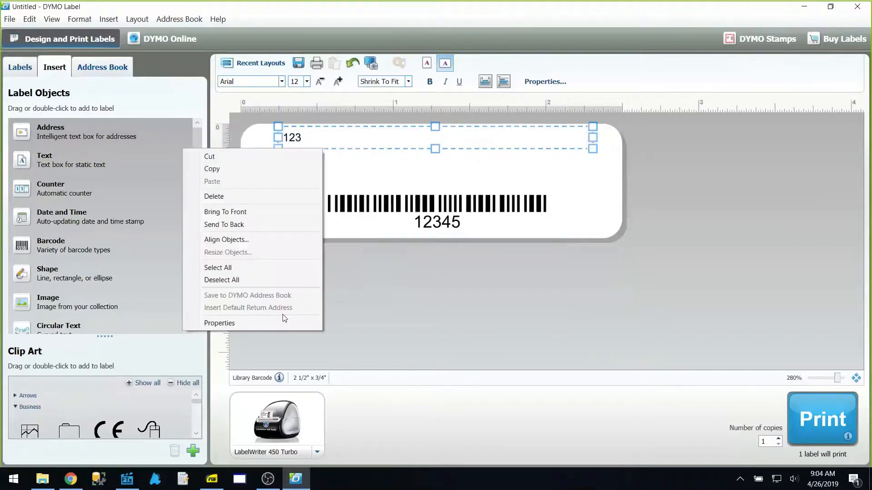
click(265, 322)
click(445, 267)
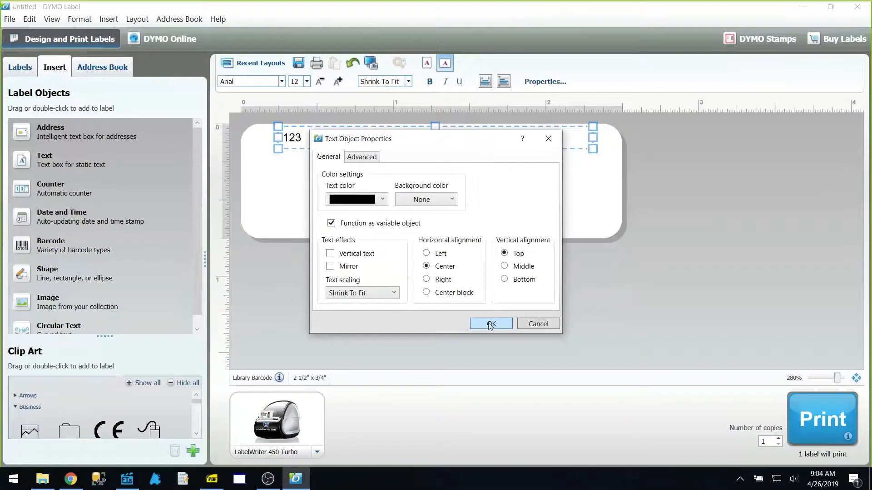
click(491, 323)
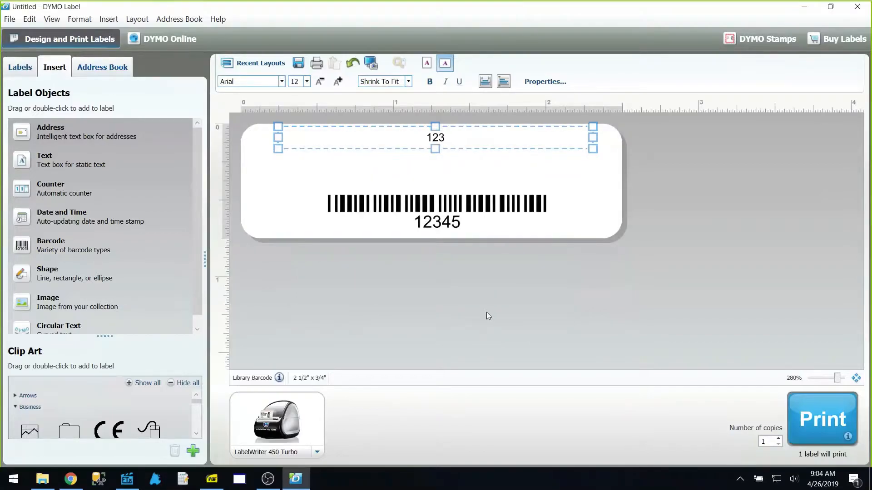
click(429, 138)
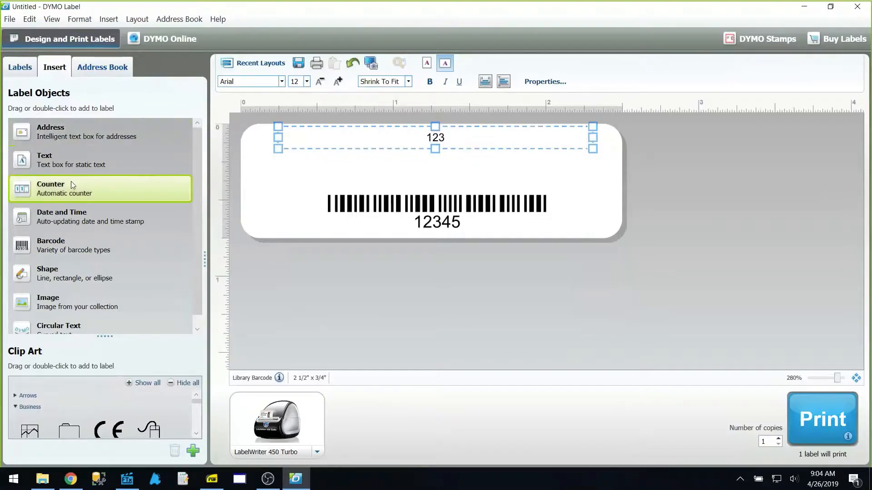
Add a variable, centred text box named ItemPrice just above the barcode
drag(57, 167, 396, 181)
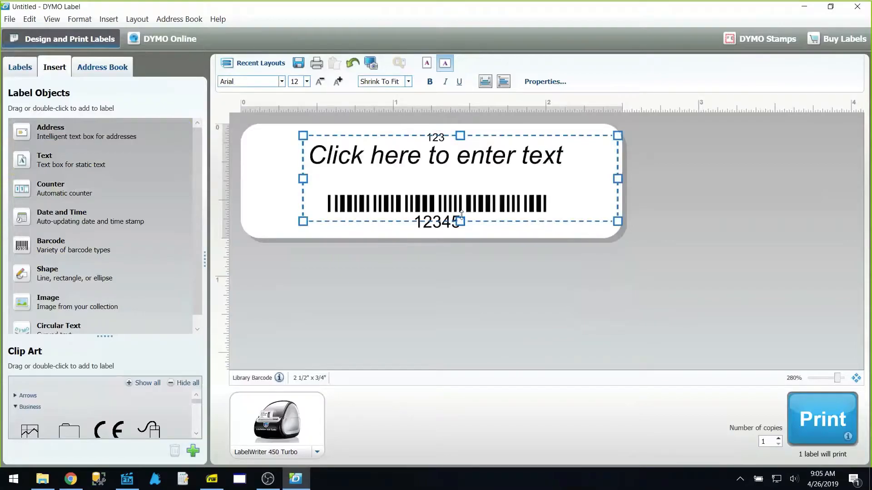
drag(427, 144, 407, 168)
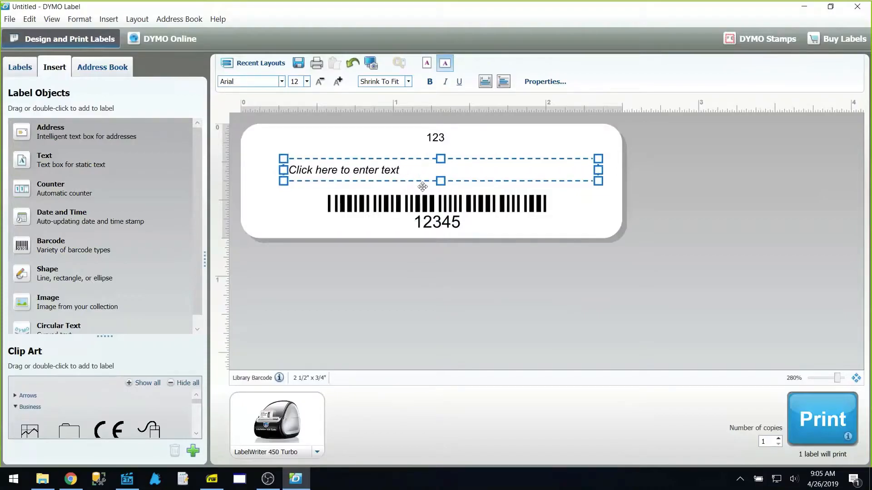
right_click(371, 173)
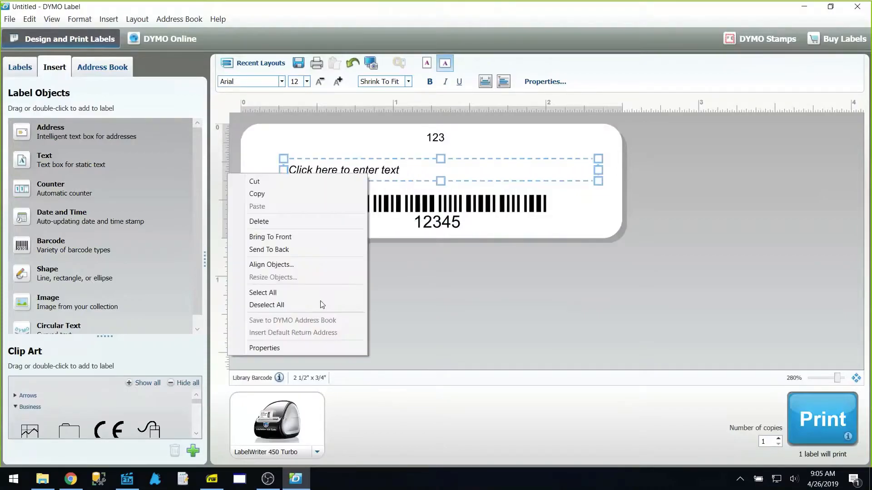
click(287, 349)
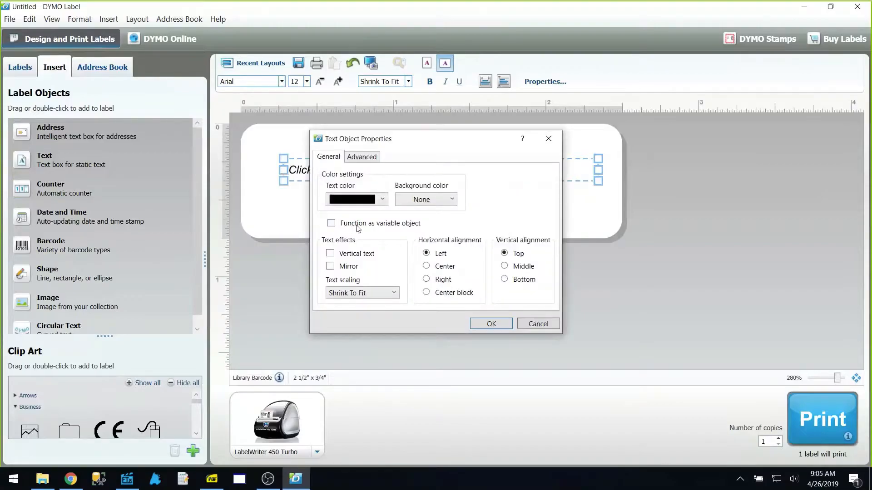
click(359, 225)
click(447, 269)
click(356, 158)
drag(351, 185, 300, 191)
text(ItemPrice)
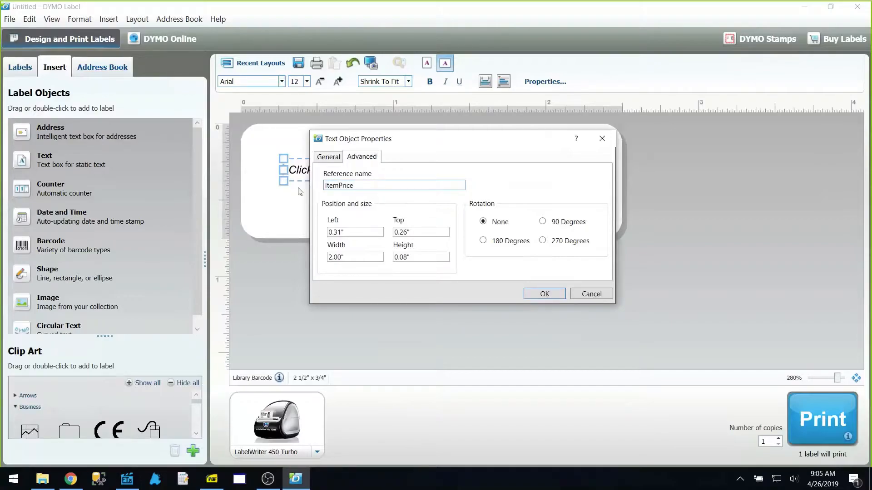
click(545, 294)
Enter 123 in the ItemPrice text box and nudge it slightly left
click(414, 170)
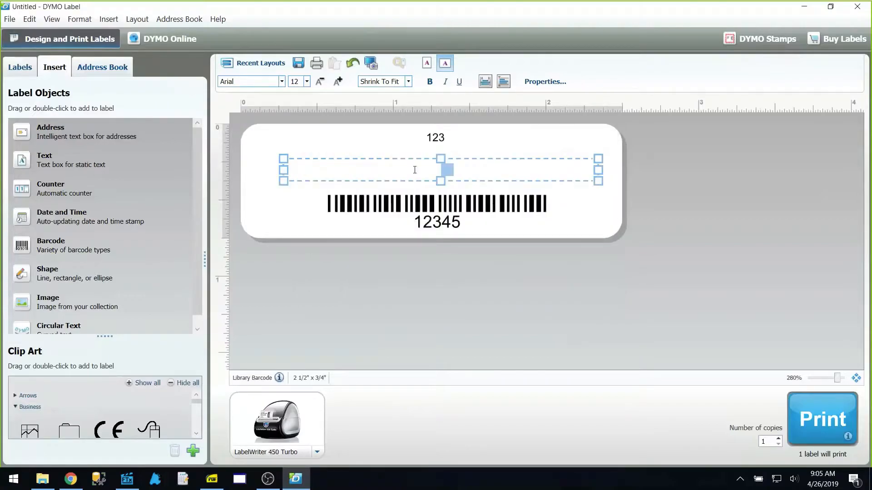
text(123)
click(414, 181)
double_click(407, 174)
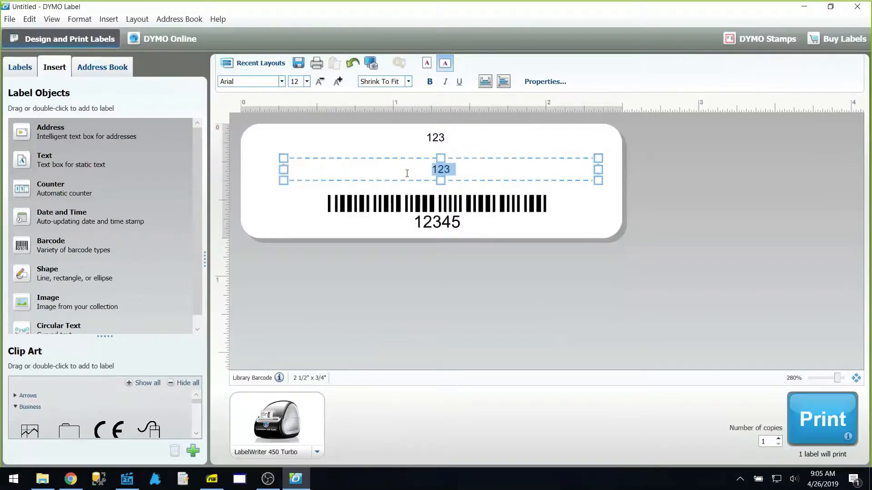
drag(414, 159, 409, 159)
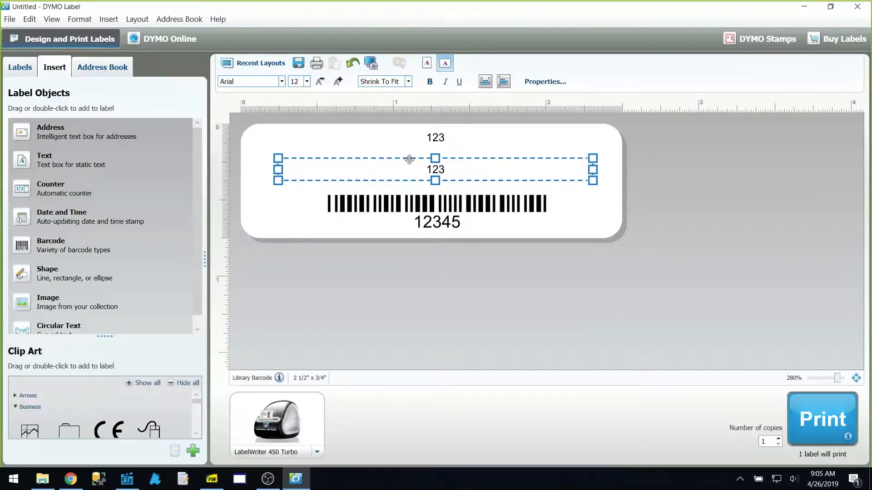
click(616, 200)
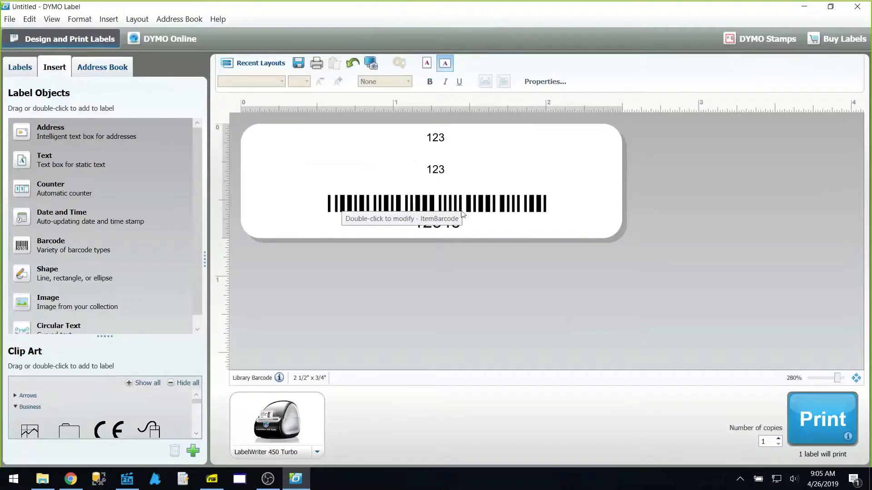
Save the label as Webinar in C:\Fastrax\DymoLabelTemplates
click(15, 24)
click(56, 57)
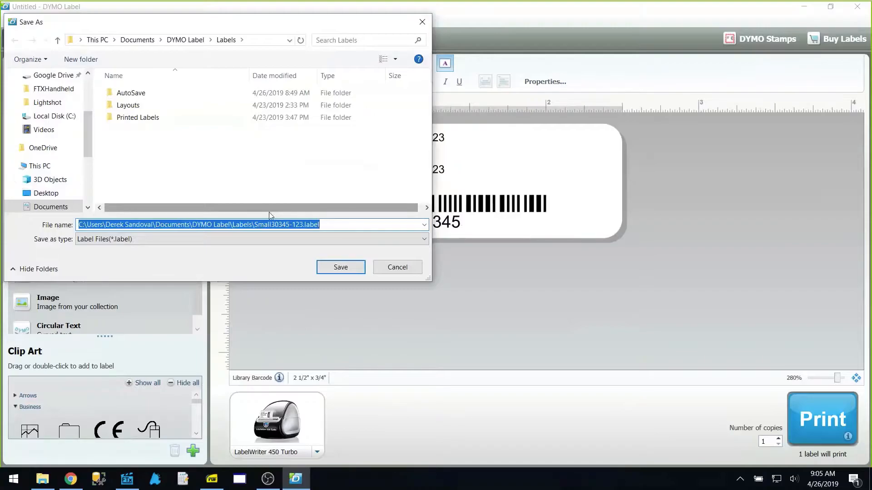
click(67, 119)
double_click(146, 130)
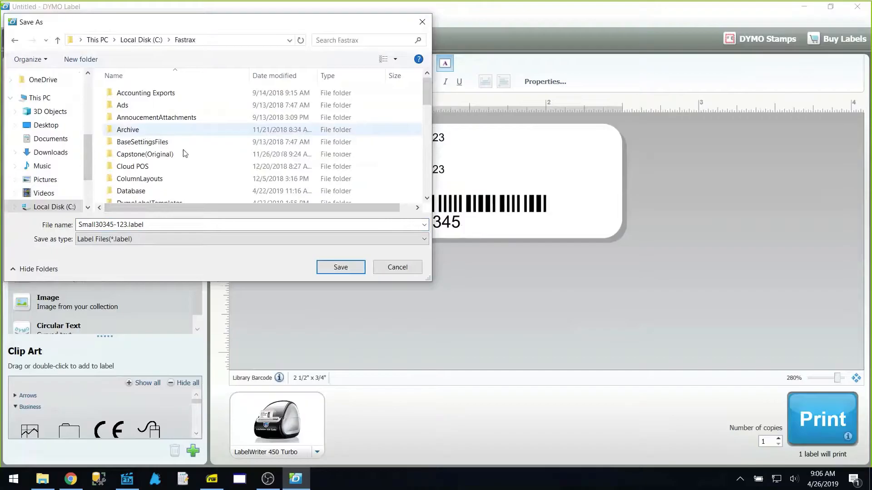
scroll(184, 153, down, 2)
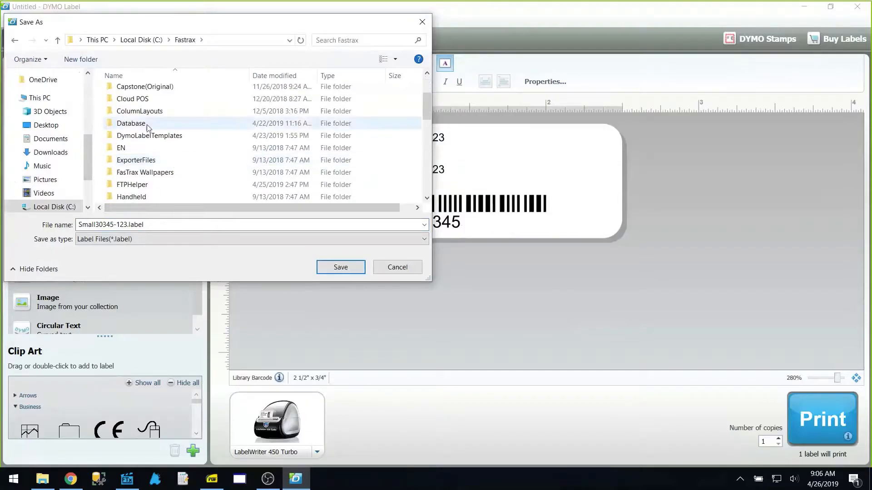
double_click(148, 135)
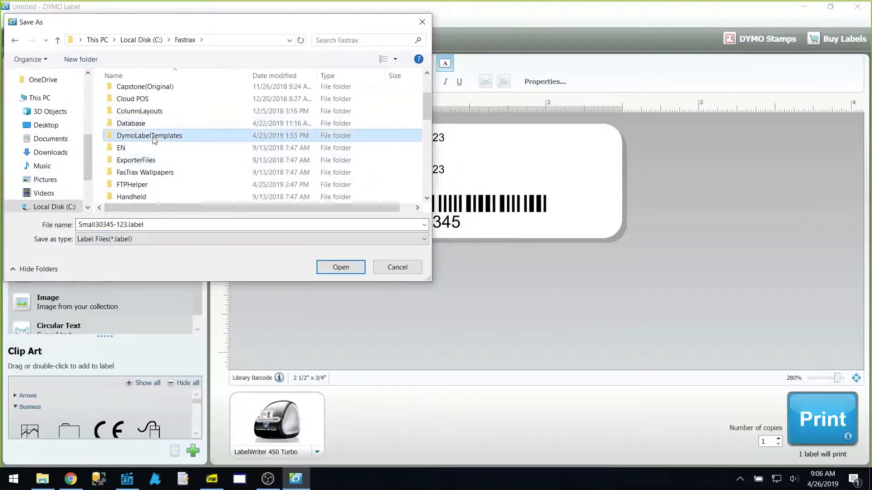
triple_click(160, 223)
text(Webinar)
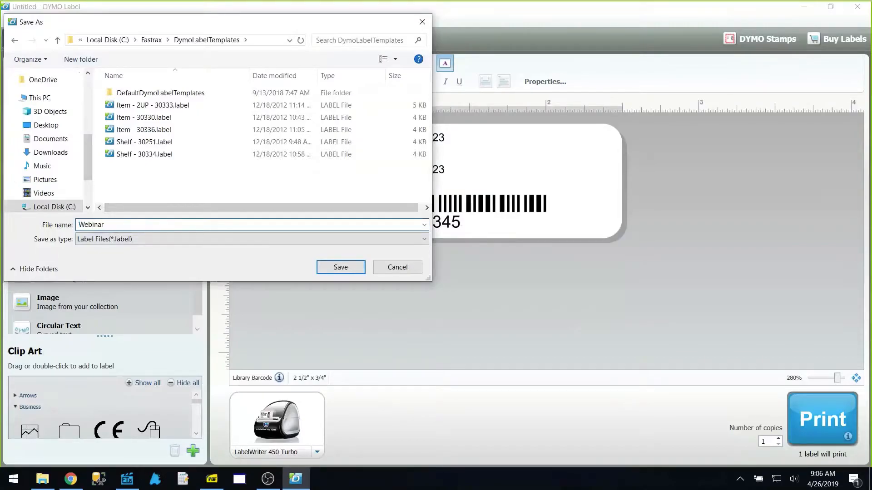
click(341, 267)
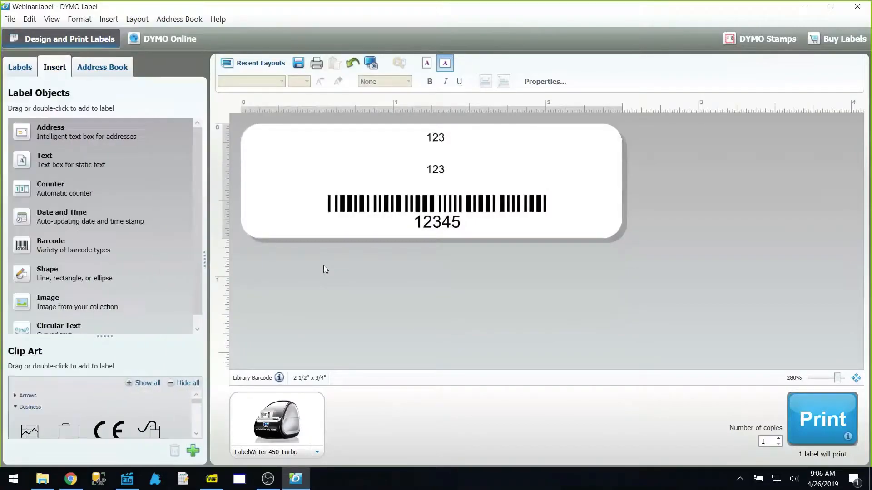
right_click(131, 472)
In FasTrax Director, open the Barcode/Shelf Label Report from Reports > List Reports
click(127, 456)
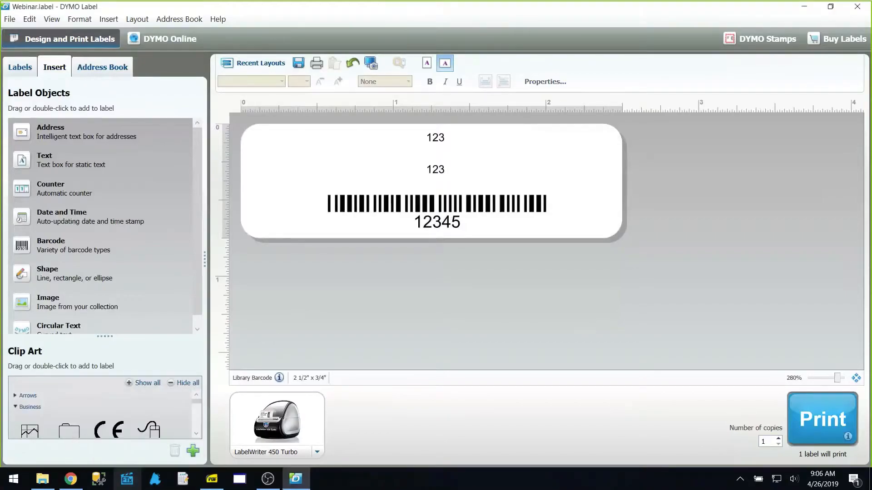
click(119, 483)
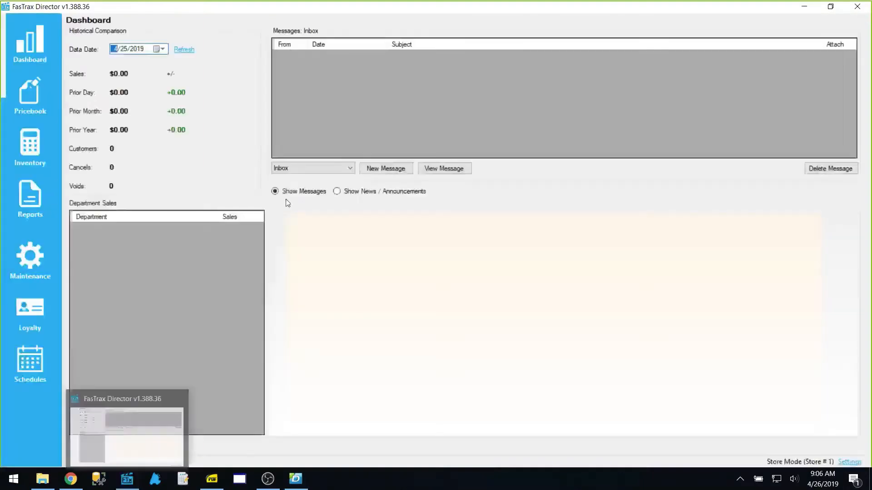
click(48, 198)
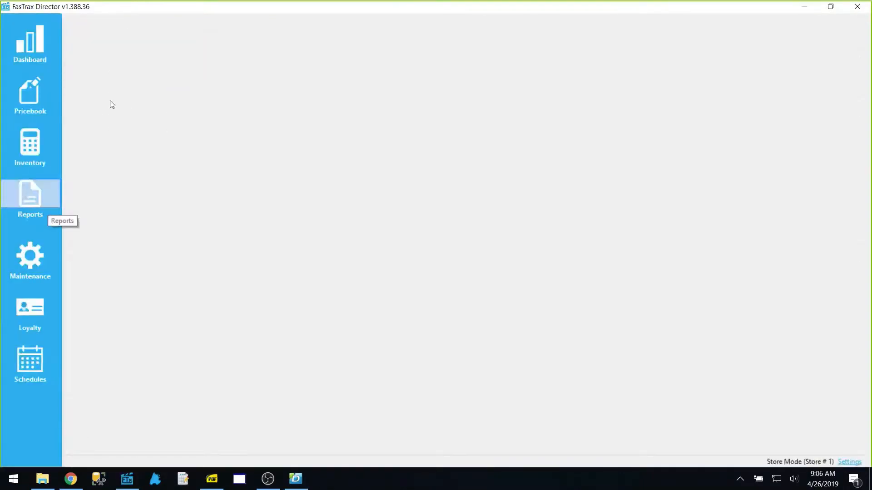
click(123, 41)
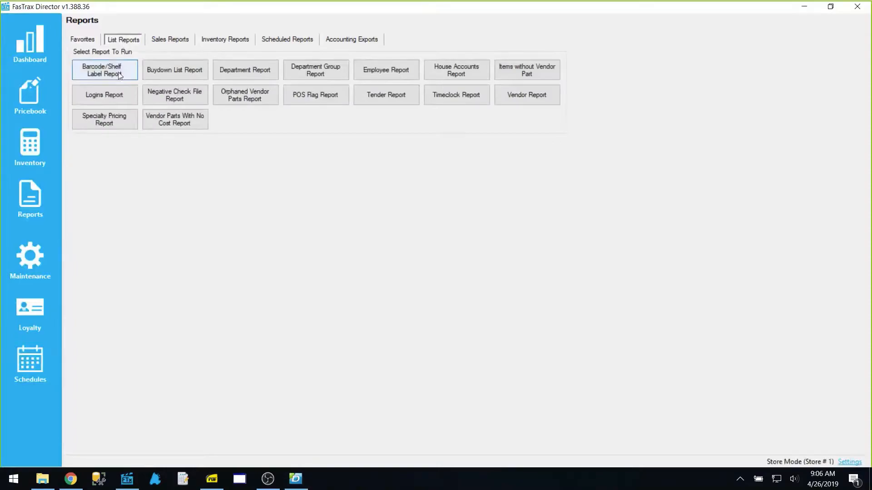
click(120, 74)
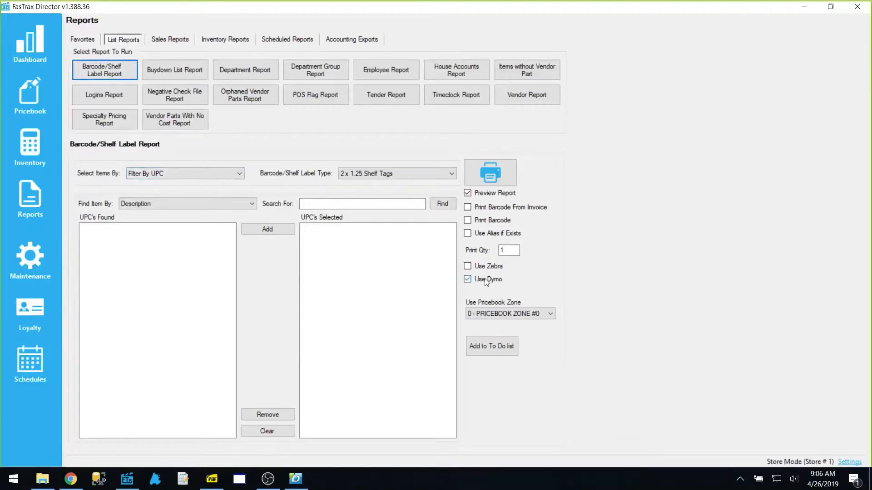
Find UPC 123, add the WINSTON FF KS BX PK item, and enable Print Barcode and Use Dymo
click(200, 204)
click(222, 220)
click(332, 205)
text(123)
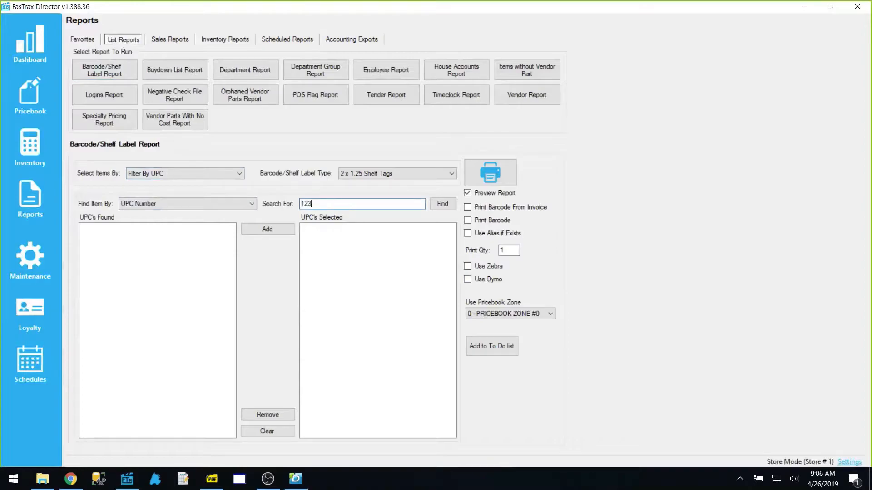
key(Return)
click(177, 227)
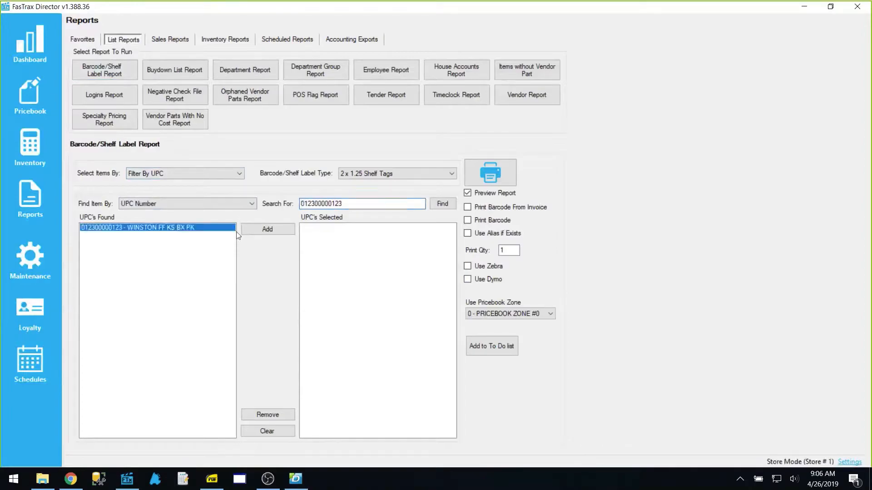
click(261, 229)
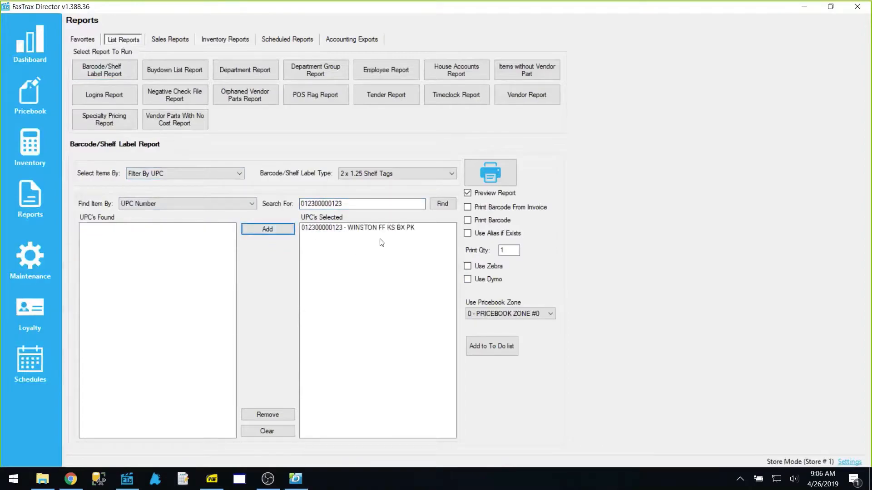
click(484, 221)
click(497, 278)
Select Webinar.label as the label to print, then close FasTrax Director
click(480, 177)
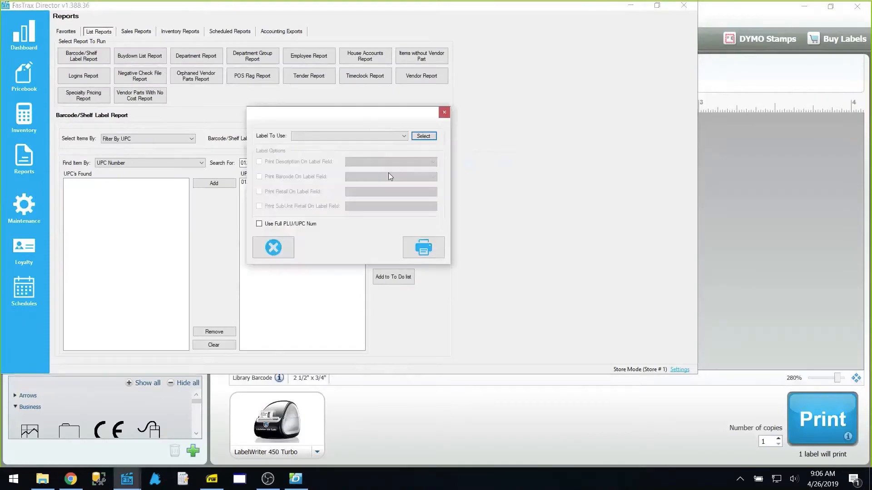
click(318, 137)
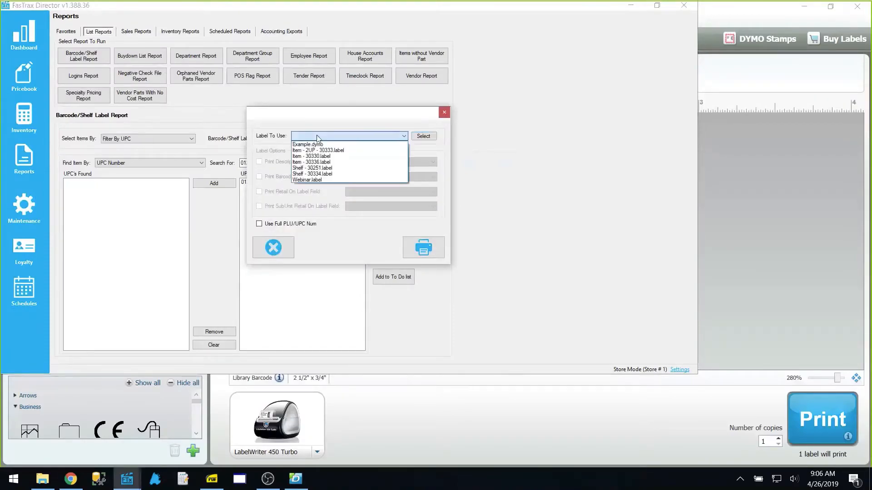
click(323, 180)
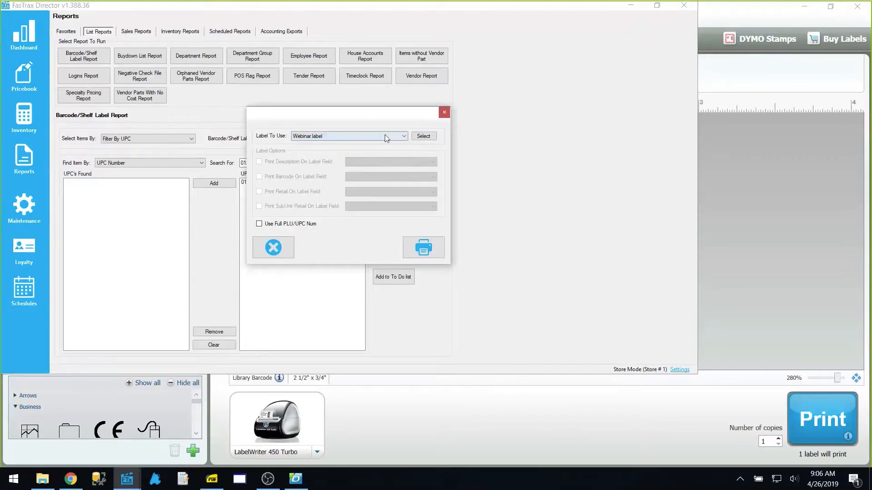
click(427, 140)
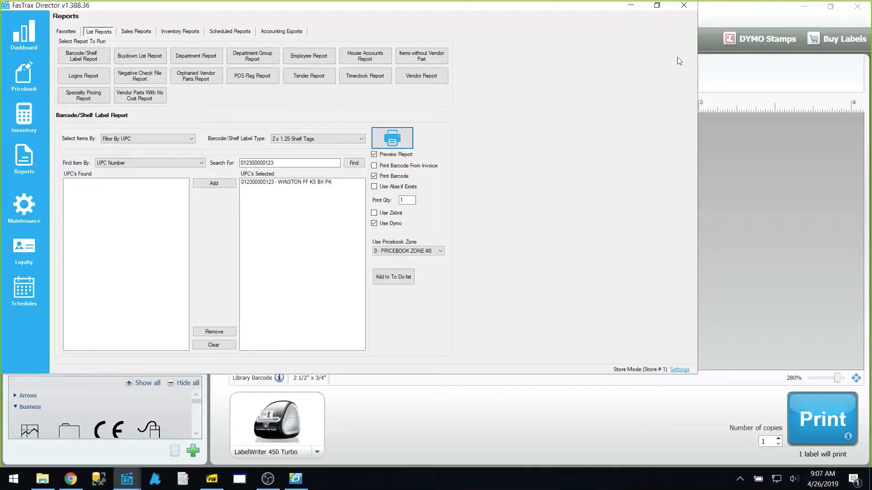
click(684, 6)
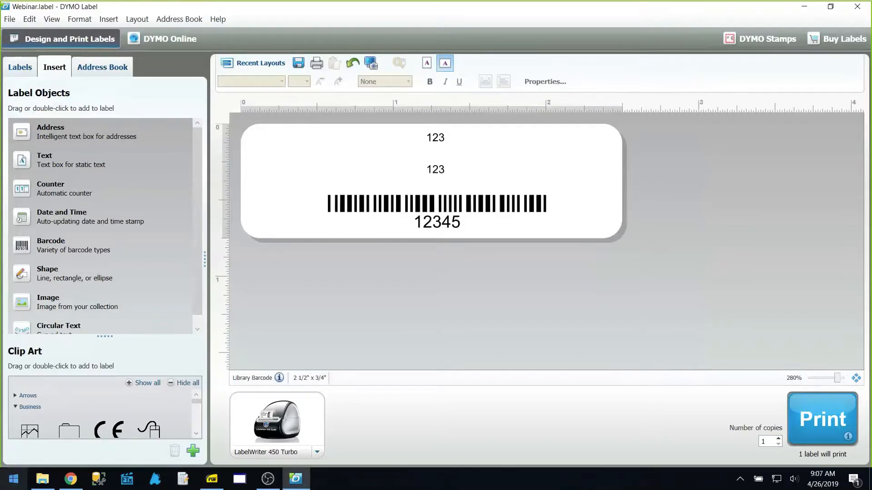
Launch ZebraDesigner 2 by searching 'zebr' from the Windows Start menu
click(13, 479)
text(zebr)
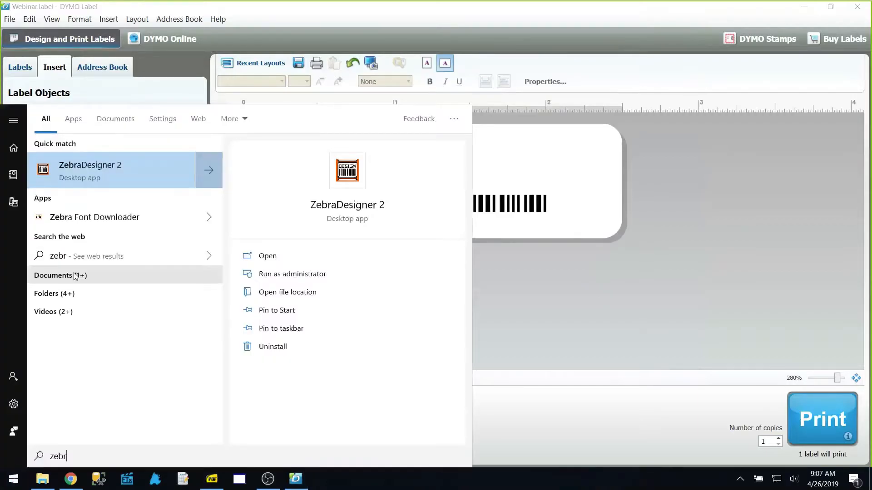
click(109, 169)
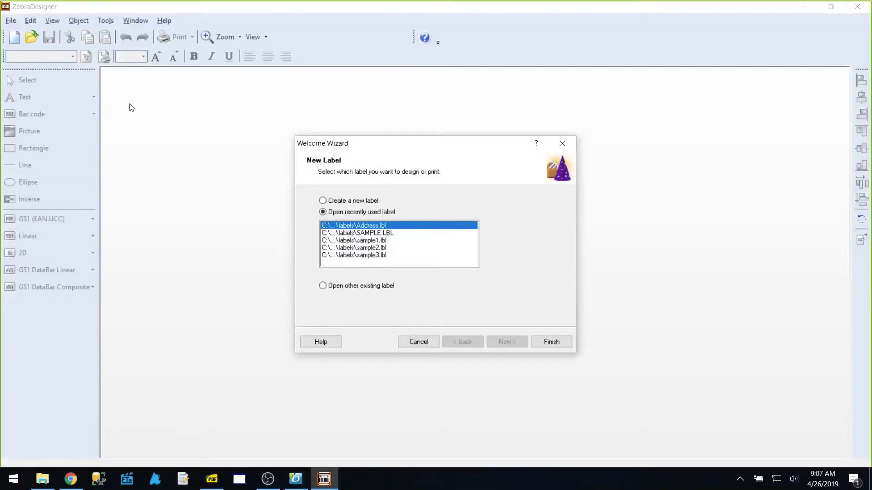
Start a new label in the setup wizard, keeping the ZD410 printer
click(347, 203)
click(552, 342)
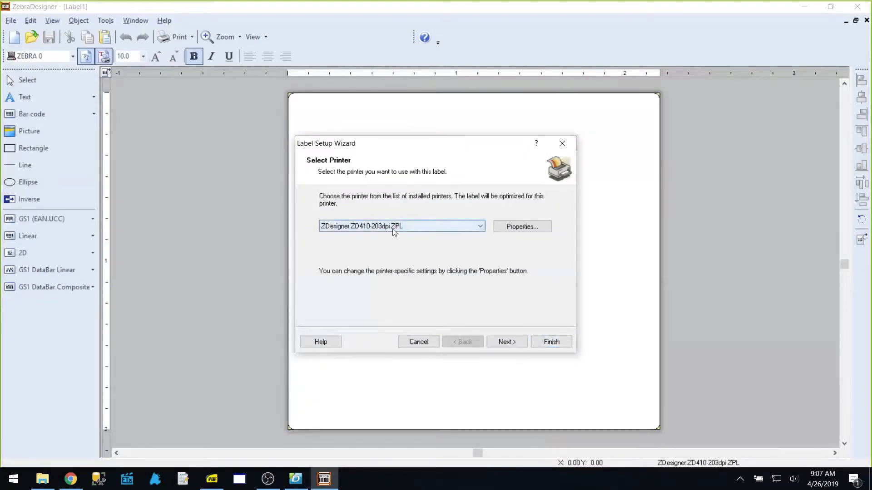
click(511, 344)
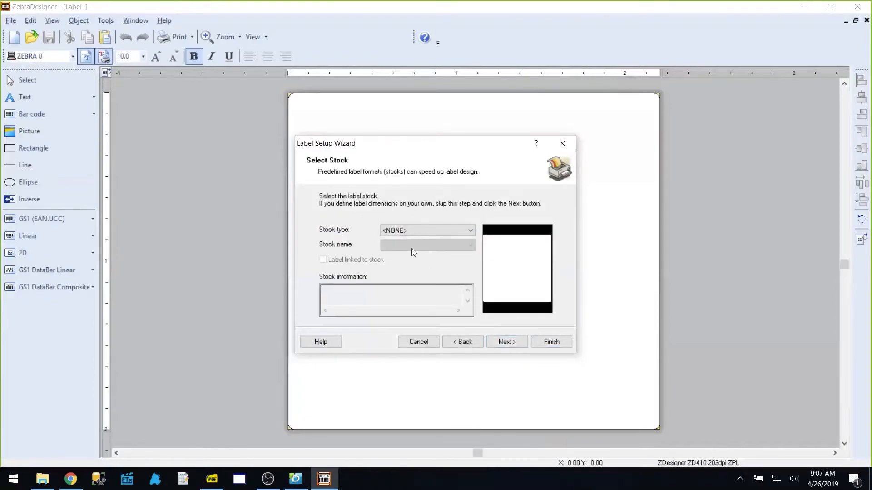
Choose Trans Matte 2000 stock 72283 at 2.25 x 1.25 inches and finish the wizard
click(411, 227)
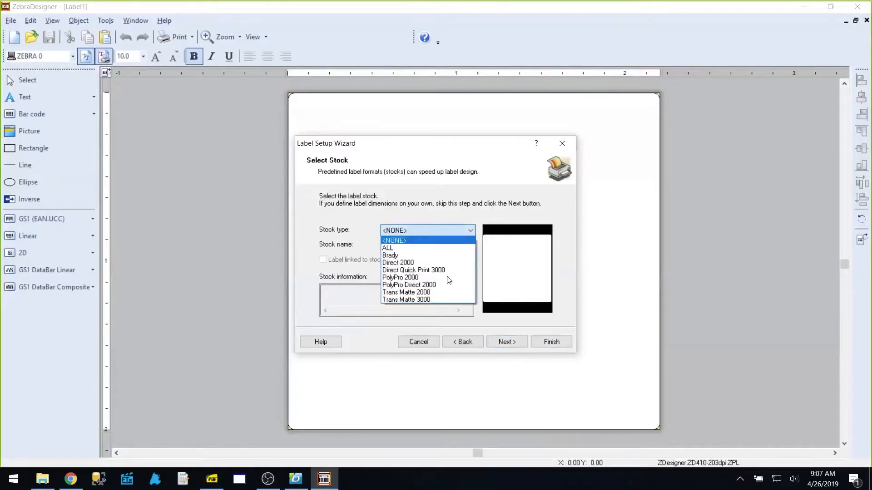
click(443, 295)
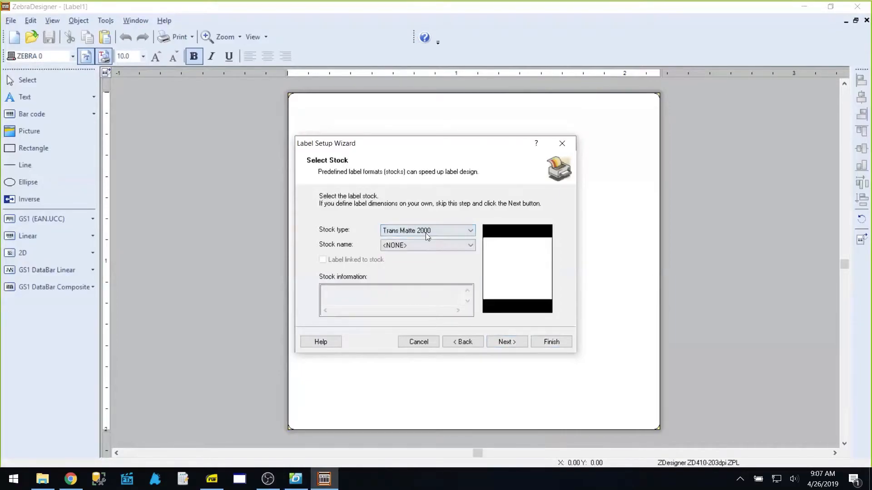
click(432, 247)
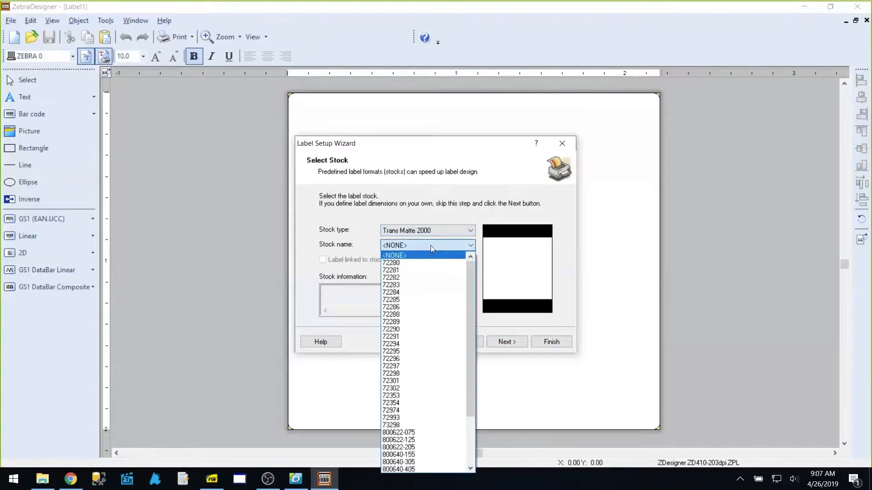
click(409, 285)
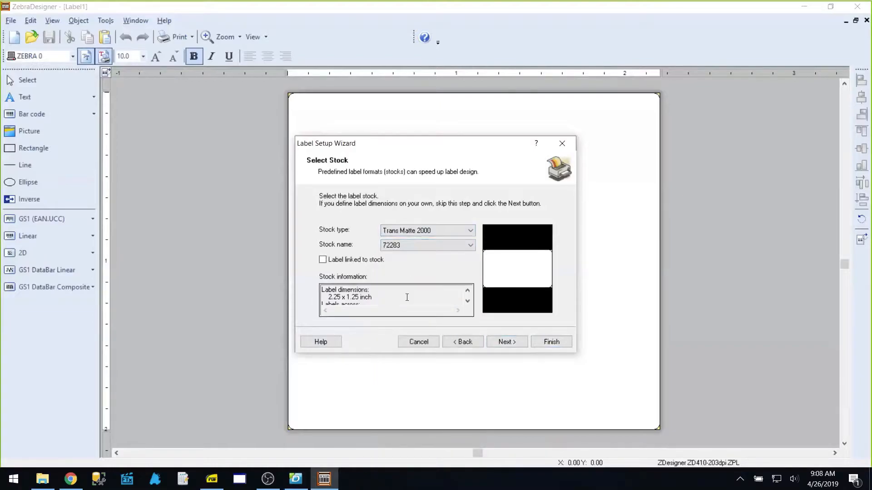
drag(328, 299, 373, 298)
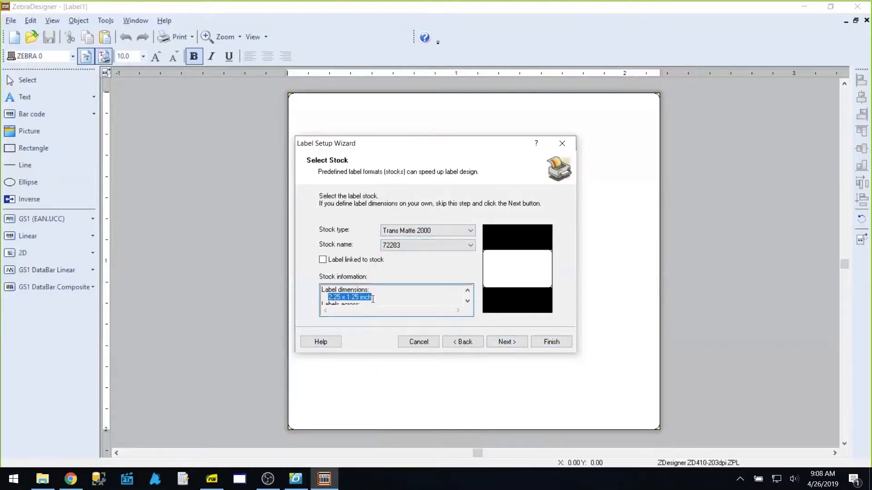
click(515, 345)
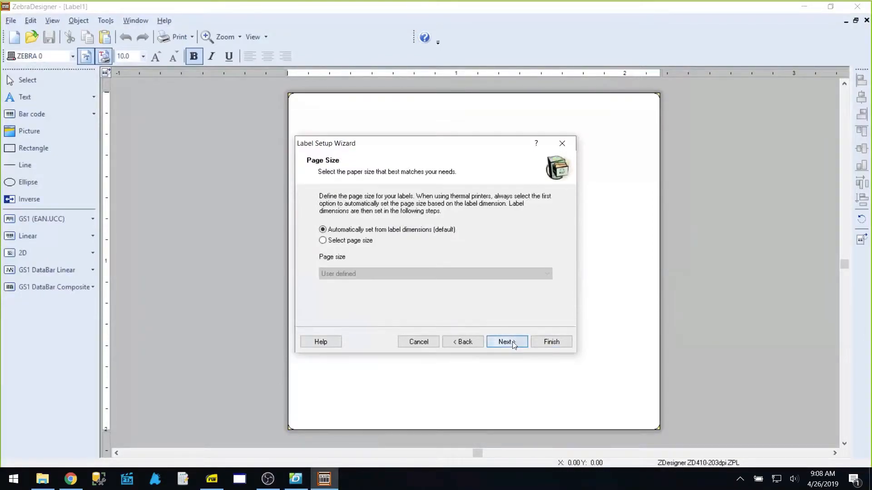
click(512, 345)
click(512, 342)
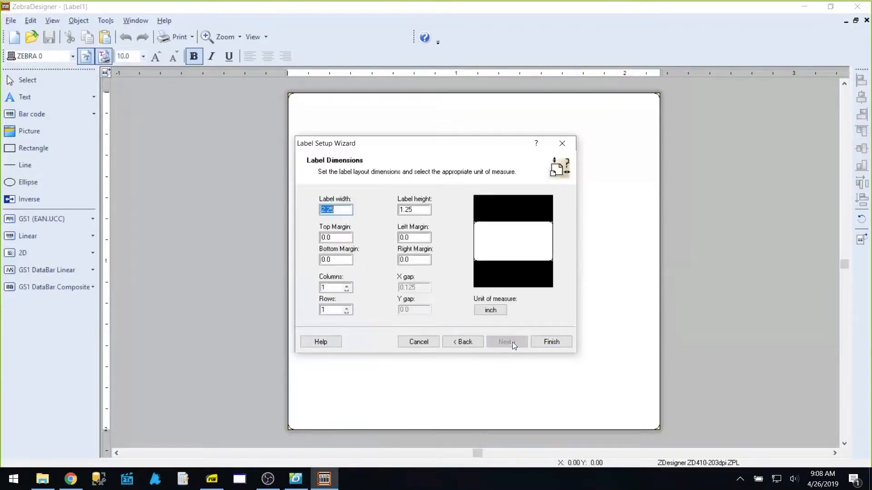
click(556, 347)
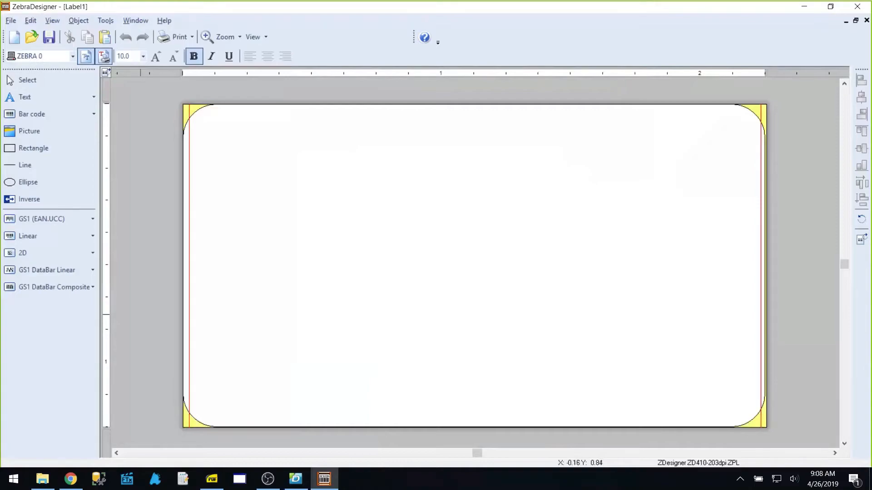
key(alt+Tab)
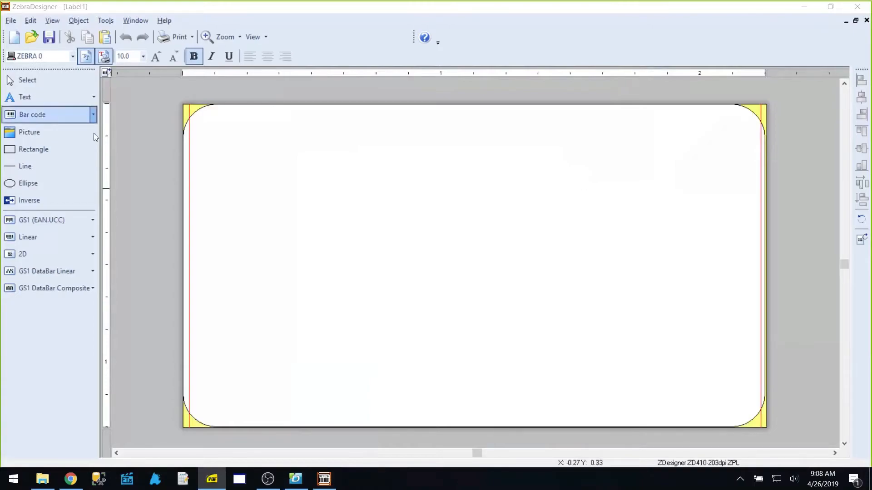
click(94, 114)
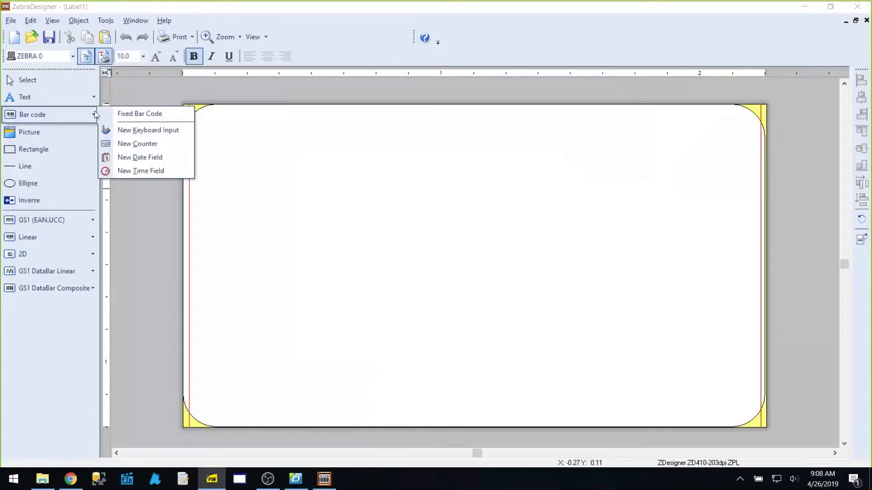
click(71, 114)
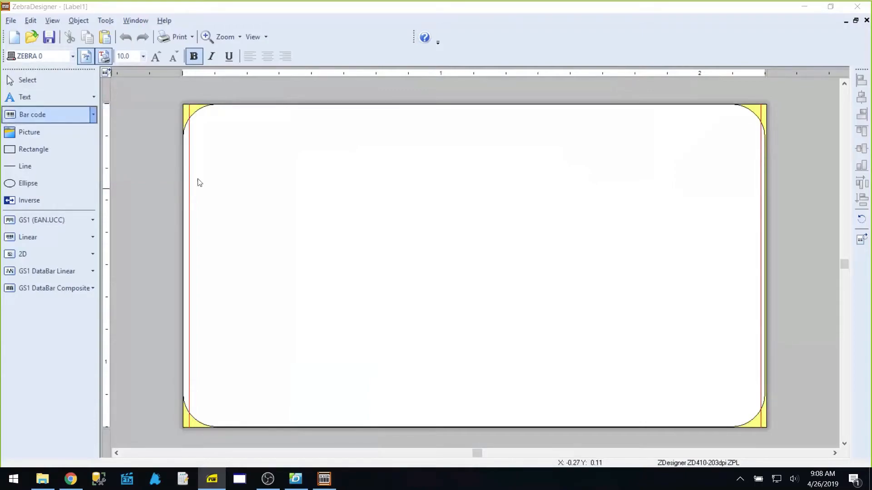
click(499, 349)
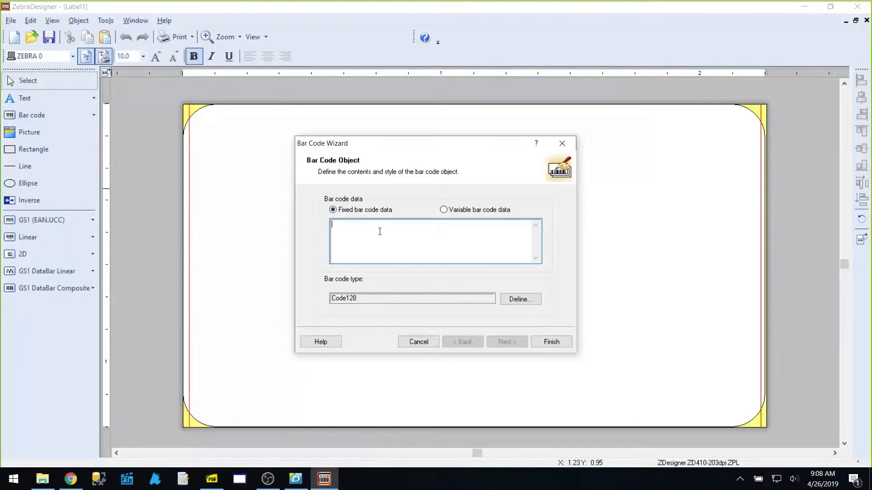
text(@@ItemUPC@@)
click(552, 342)
Place the barcode on the label, shrink it and position it at the lower middle
drag(630, 370, 231, 145)
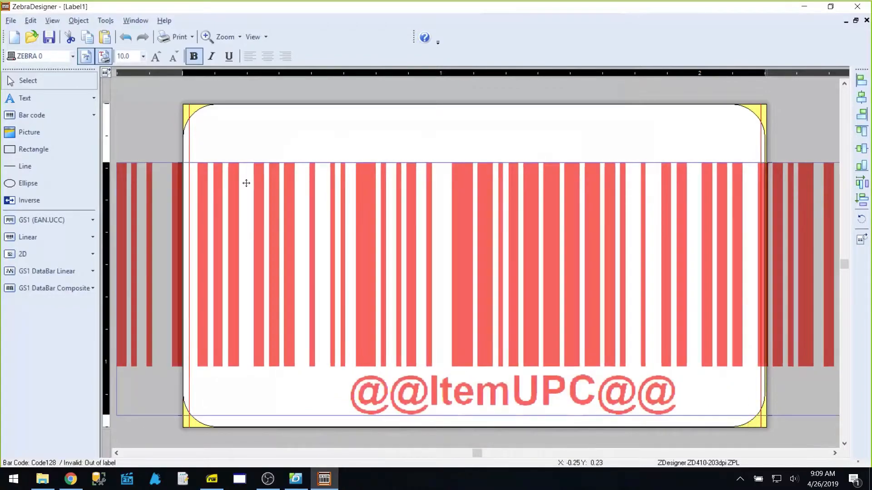
click(246, 183)
drag(141, 171, 496, 223)
drag(731, 307, 471, 331)
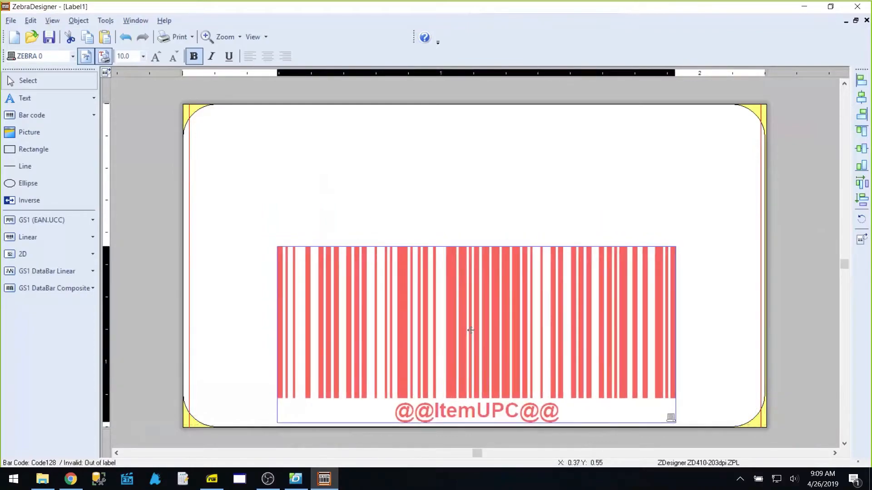
right_click(471, 330)
click(466, 295)
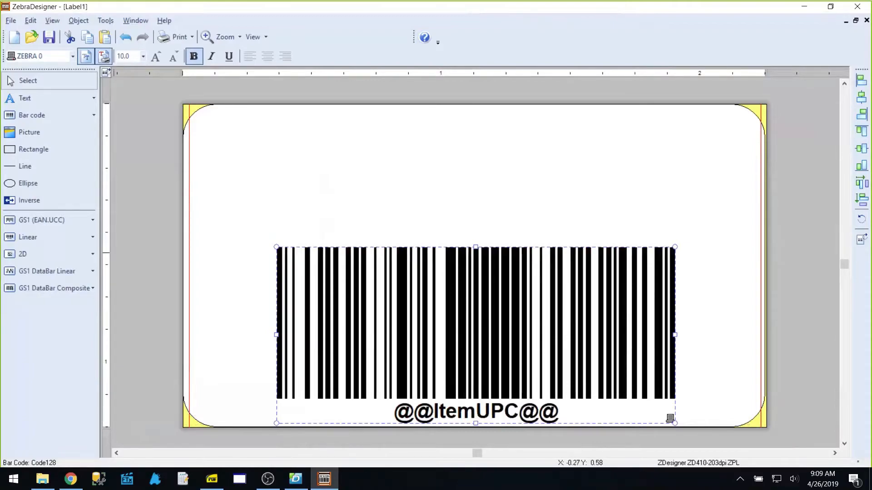
click(48, 99)
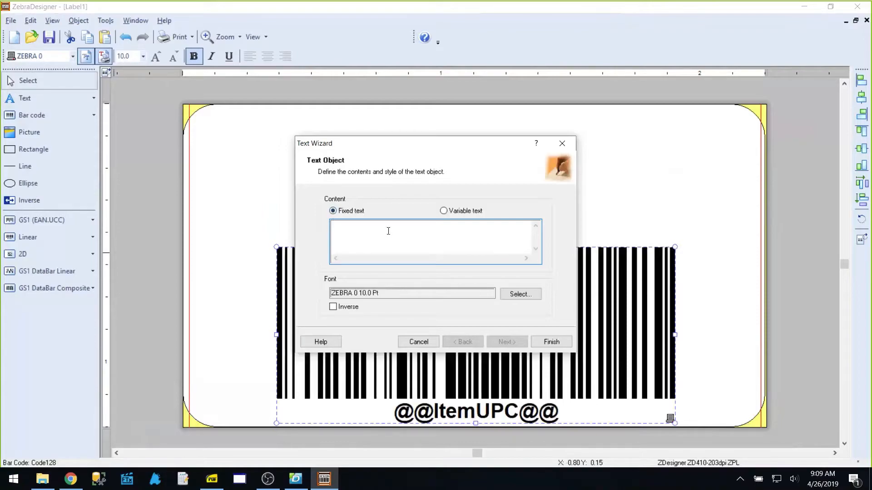
text(@@ItemDescription@@)
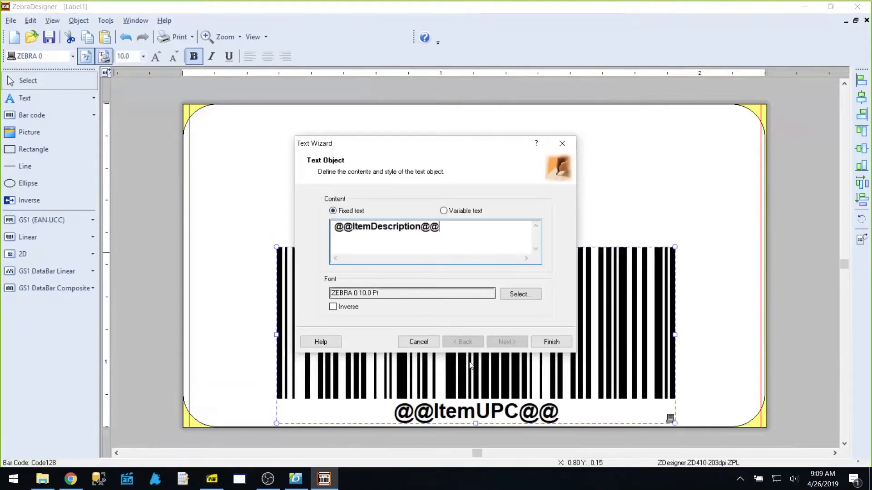
click(545, 345)
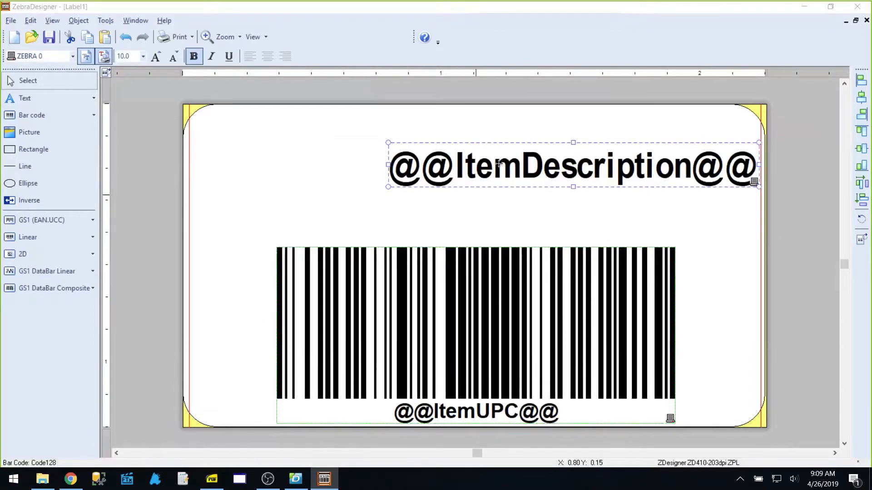
drag(498, 164, 390, 129)
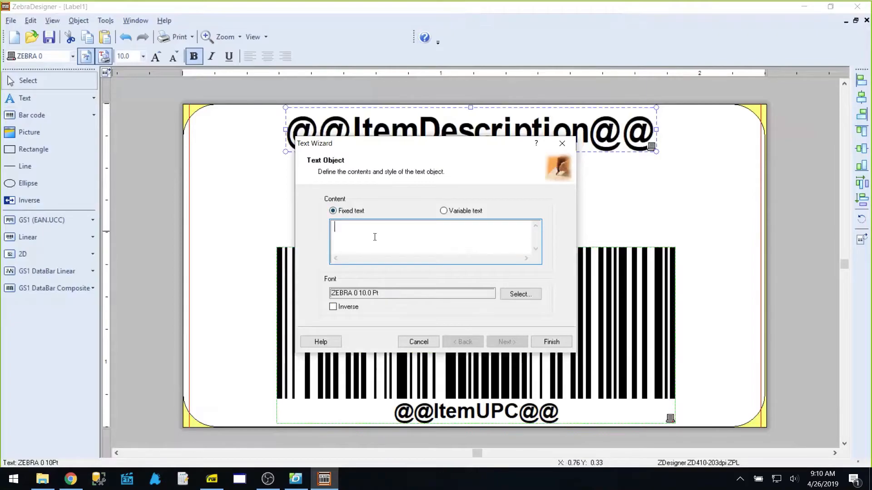
text(@@ItemPrice@@)
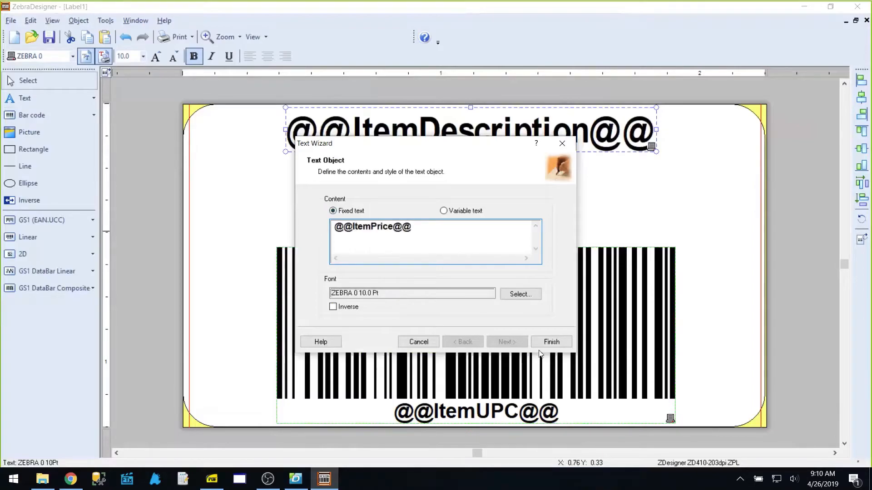
click(550, 342)
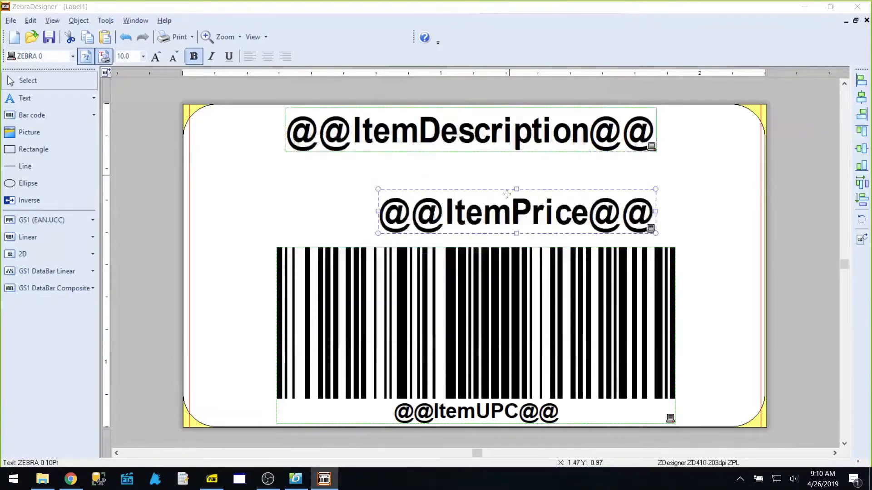
drag(507, 194, 456, 188)
drag(456, 188, 453, 188)
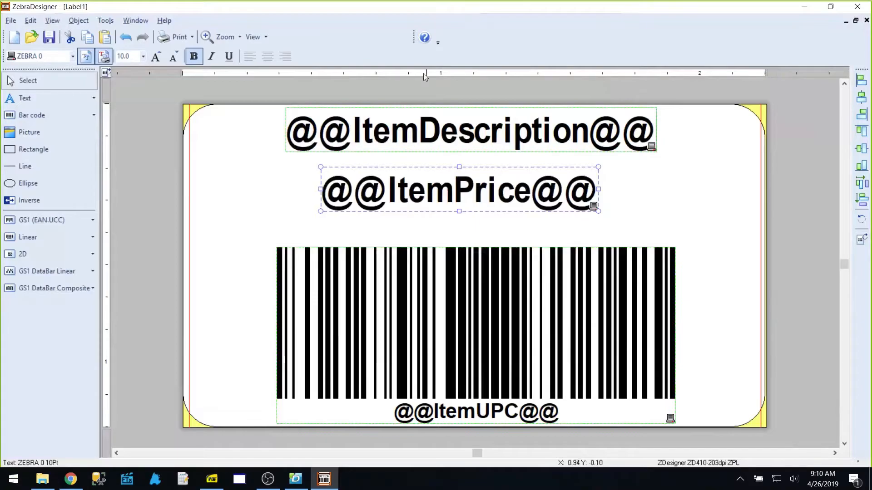
Print the label to a file named Webinar in Documents\My Labels, then launch FasTrax POS
click(11, 20)
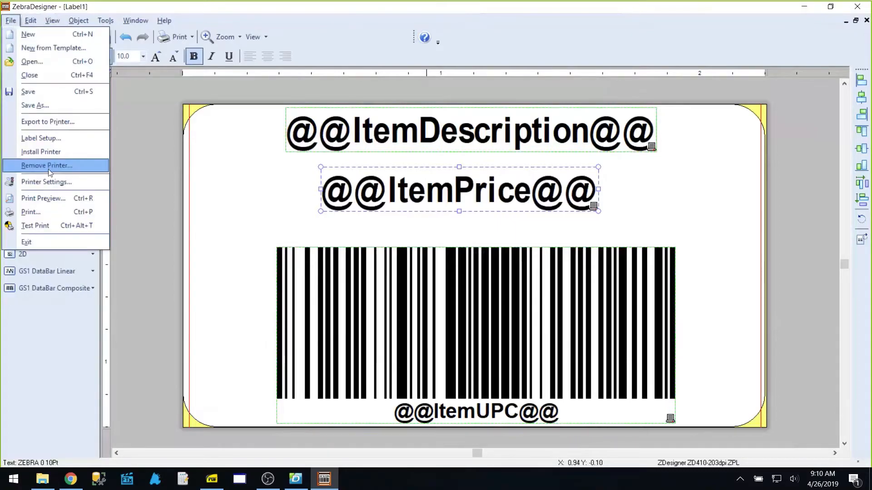
click(43, 212)
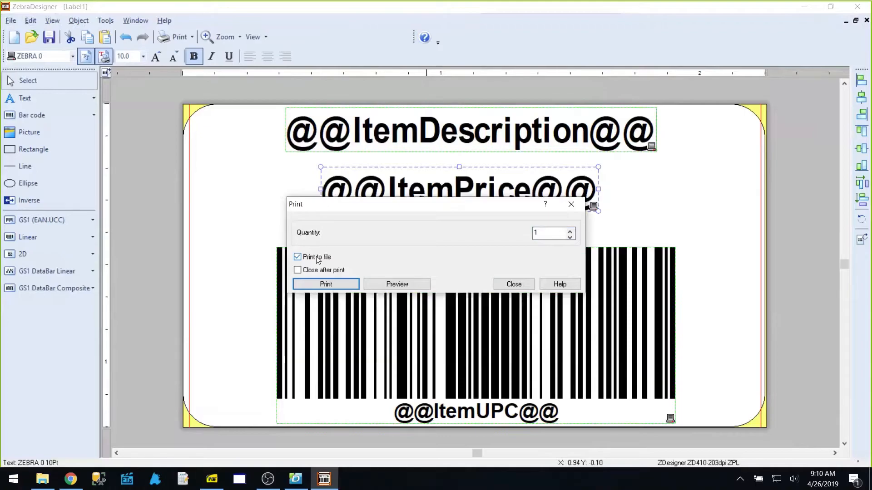
click(331, 286)
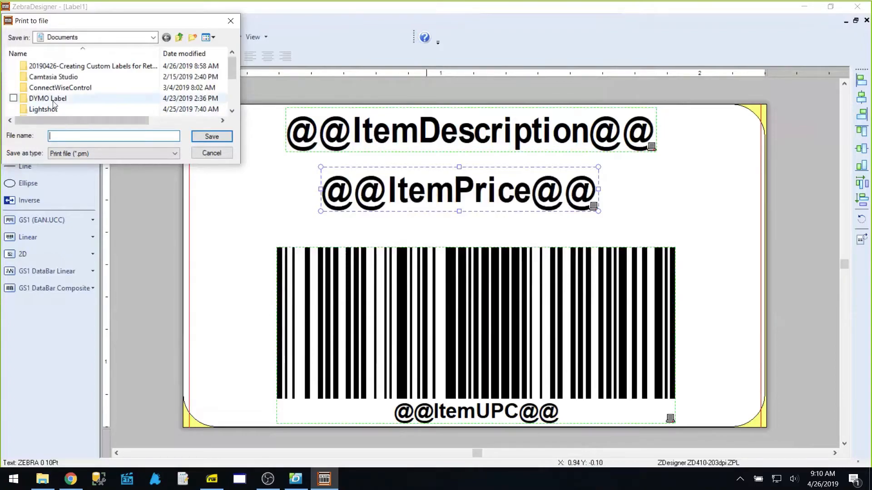
scroll(54, 104, down, 1)
click(67, 88)
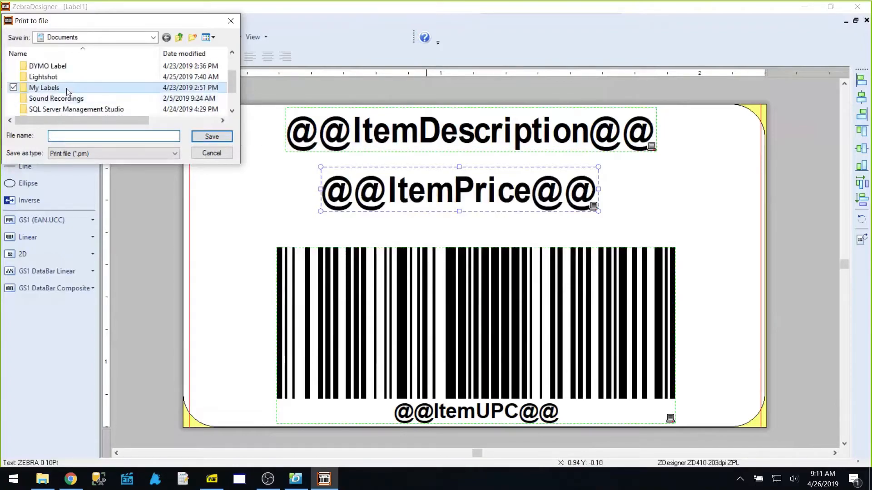
double_click(66, 88)
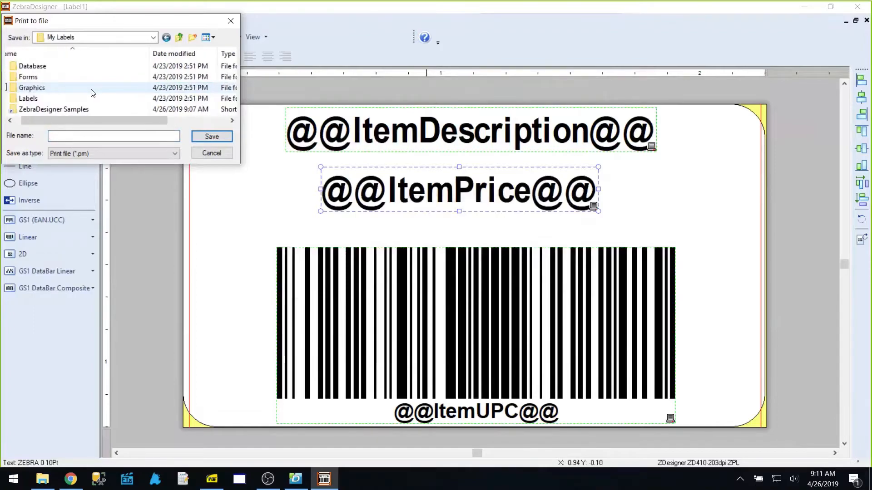
click(74, 139)
text(Webinar)
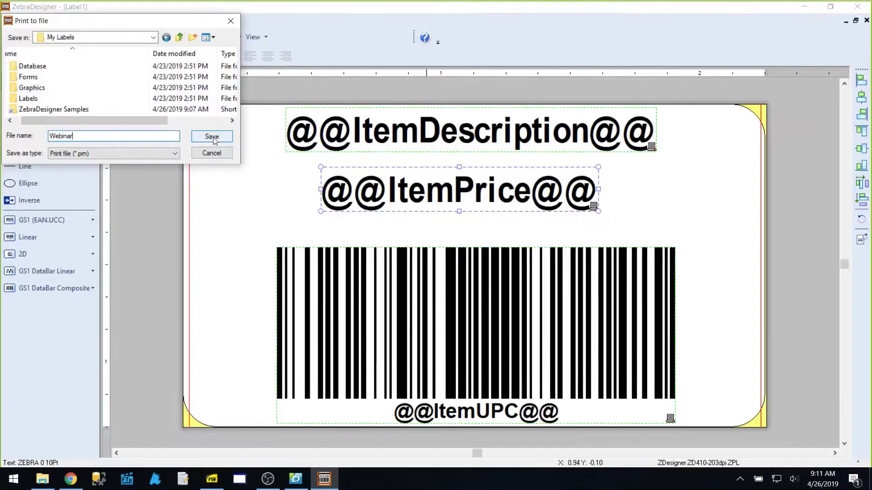
click(214, 138)
click(515, 287)
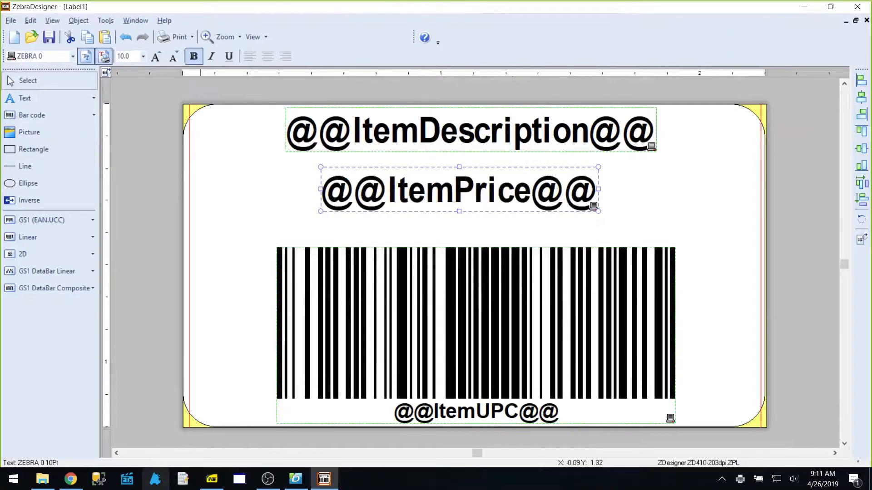
click(126, 481)
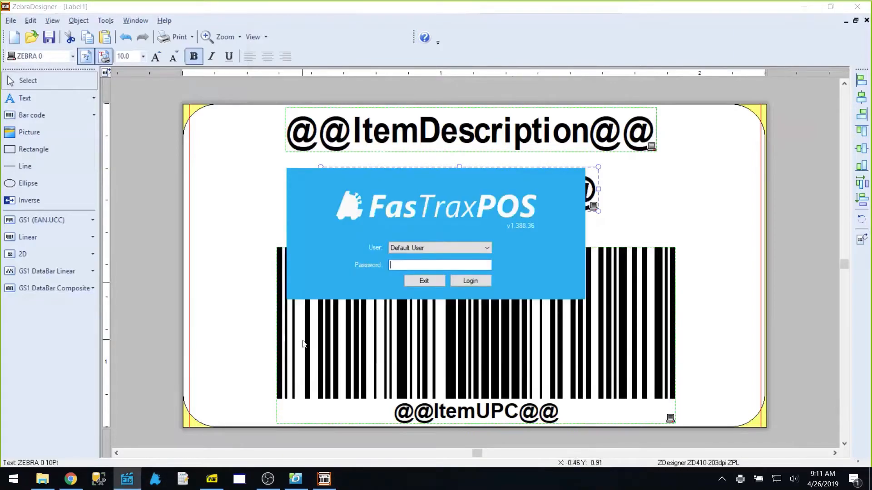
Open FasTrax Director, view its settings without changes, and close Director
key(Return)
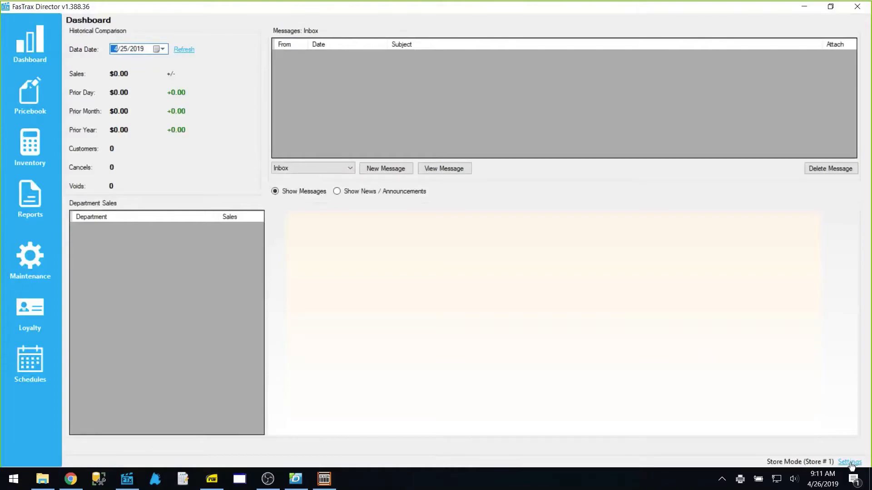
click(850, 463)
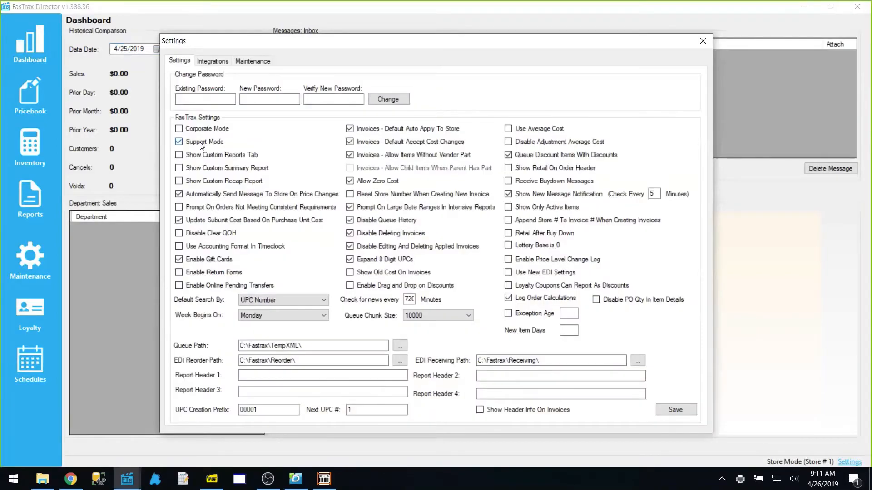
click(701, 41)
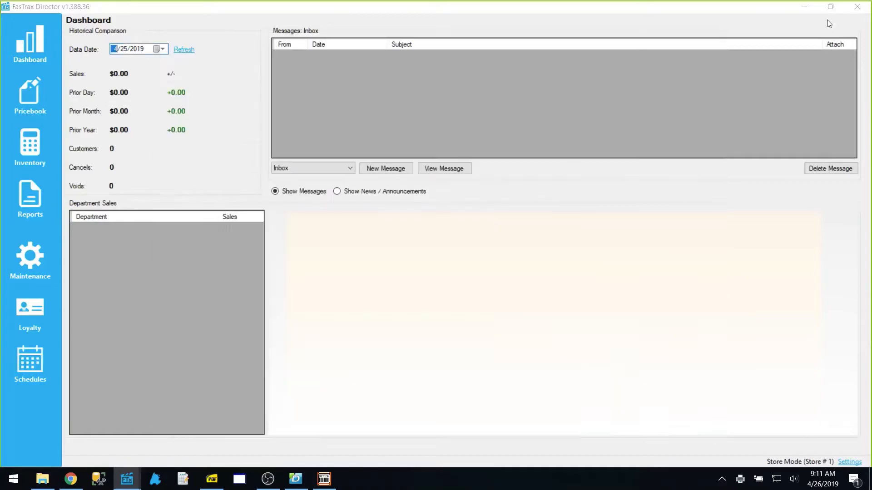
click(857, 7)
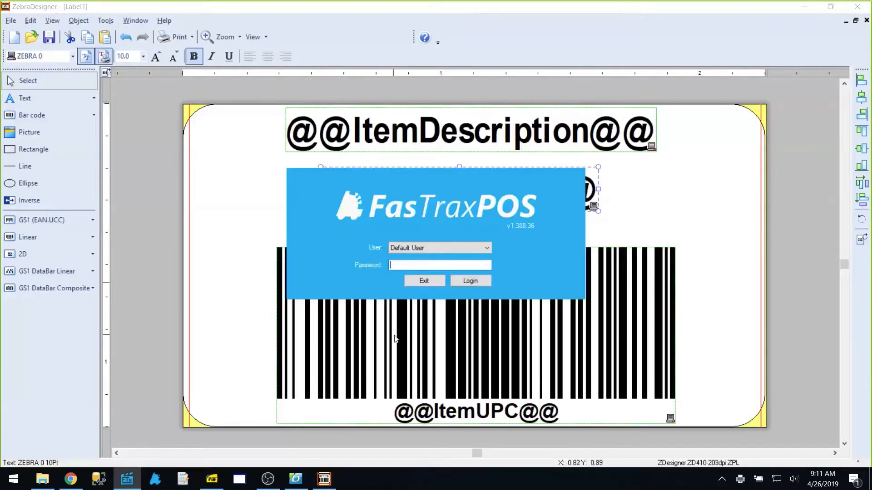
Unlock Support Utilities from the POS logo with the support password and open the Other page
double_click(437, 208)
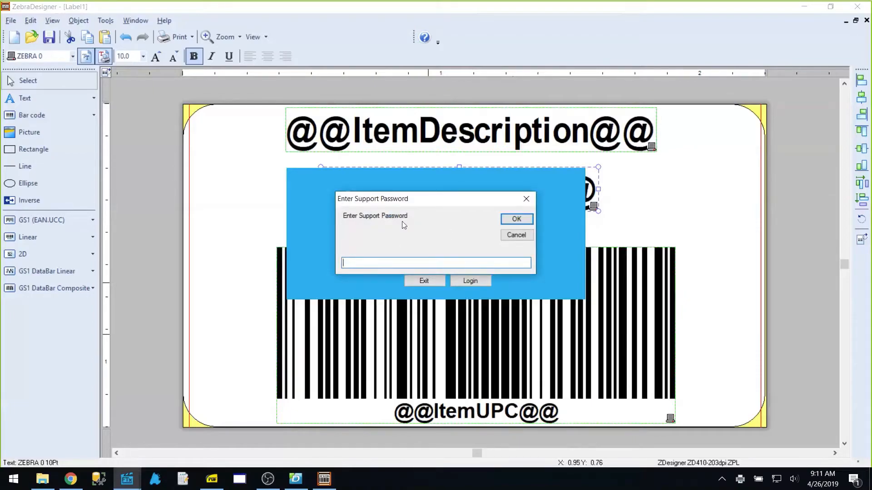
click(517, 220)
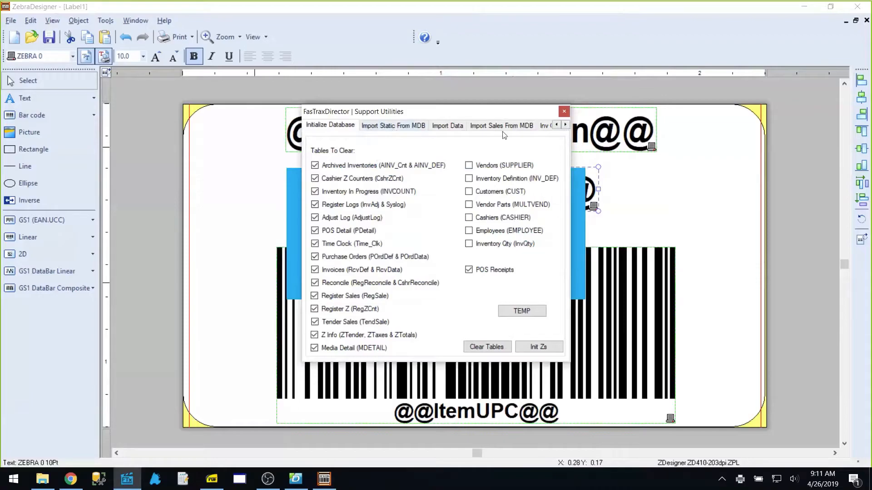
click(565, 126)
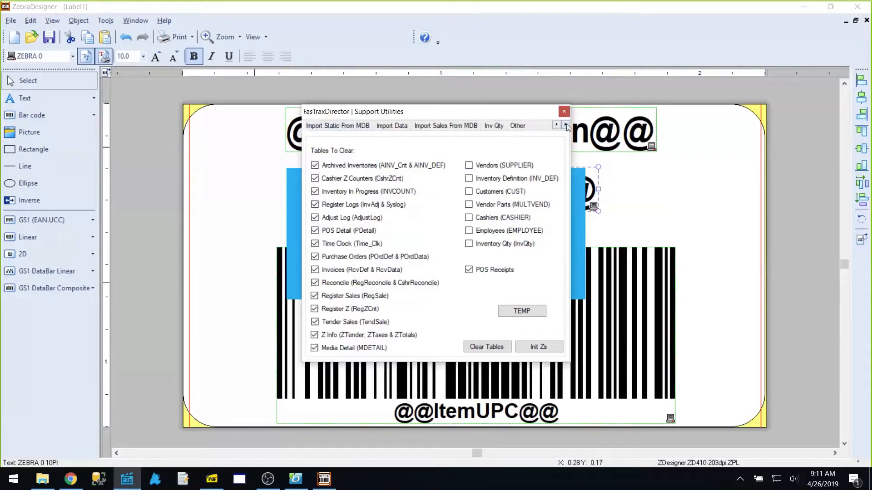
click(520, 126)
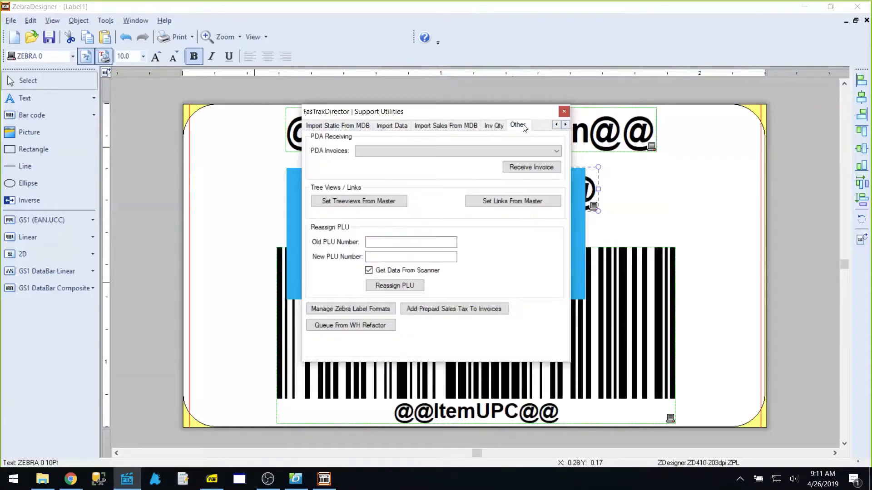
Create a new Zebra format named Webinar, then open File Explorer at Documents
click(342, 311)
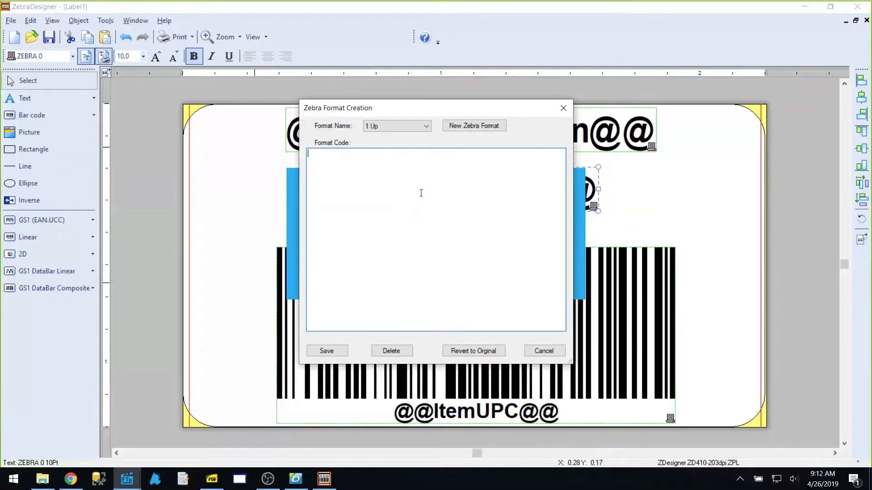
click(477, 130)
click(403, 125)
text(Webinar)
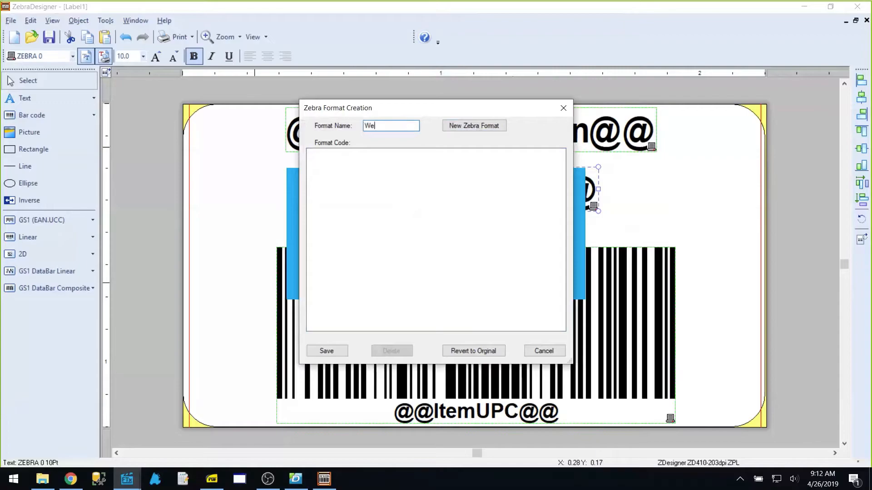
click(379, 176)
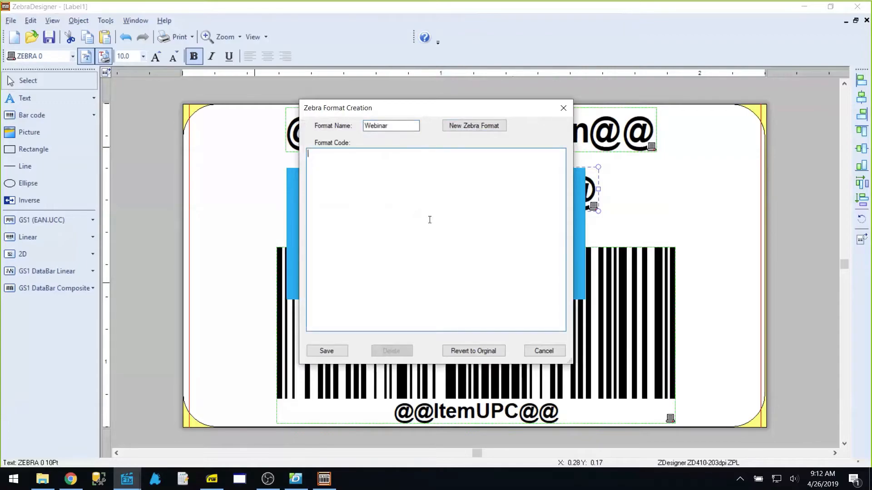
click(40, 485)
click(308, 110)
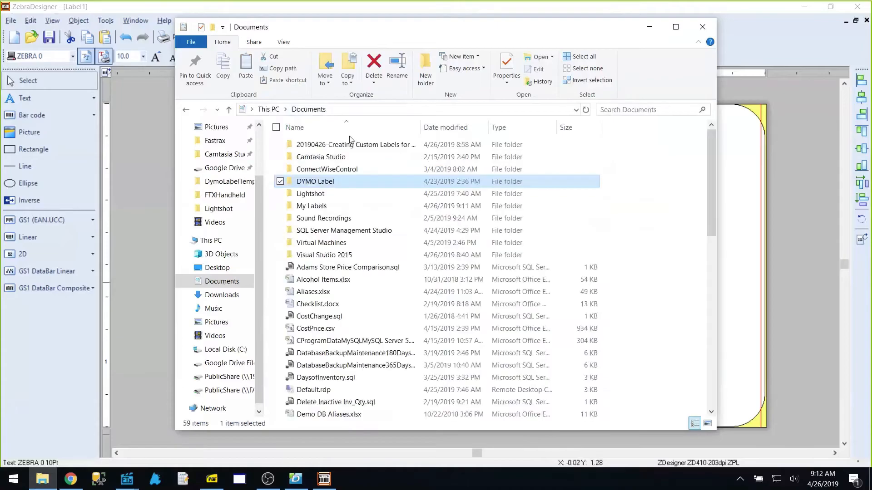
Open My Labels\Webinar.prn in Notepad, select all its ZPL code, and return to FasTrax
click(314, 208)
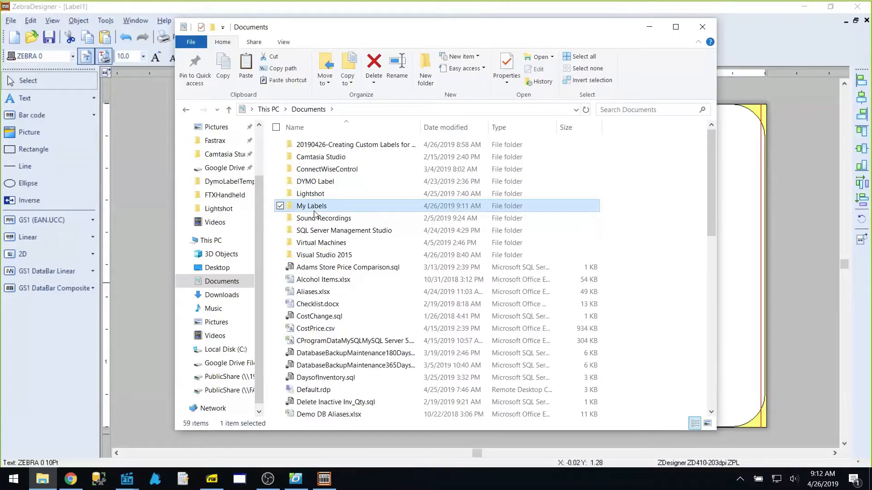
double_click(313, 207)
drag(315, 193, 201, 300)
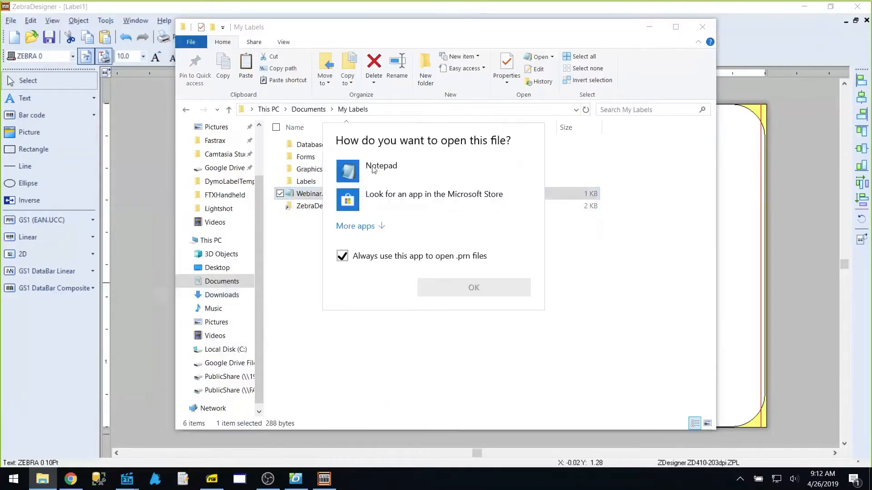
click(373, 168)
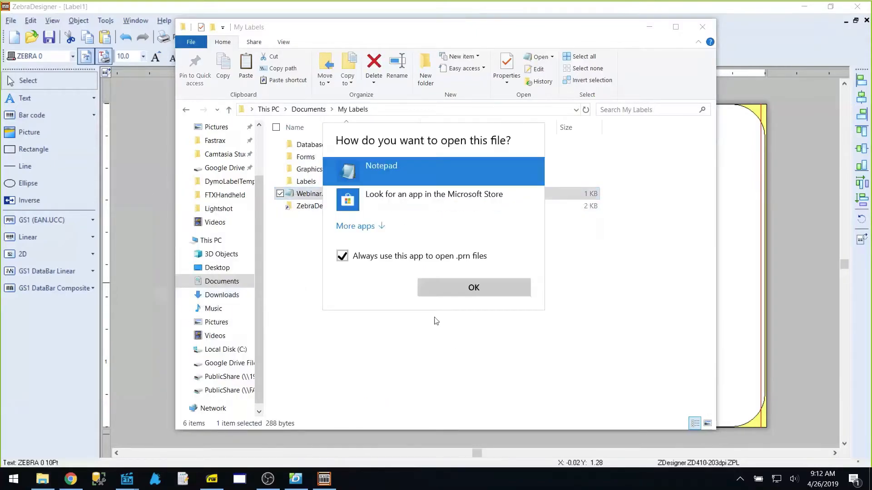
click(459, 291)
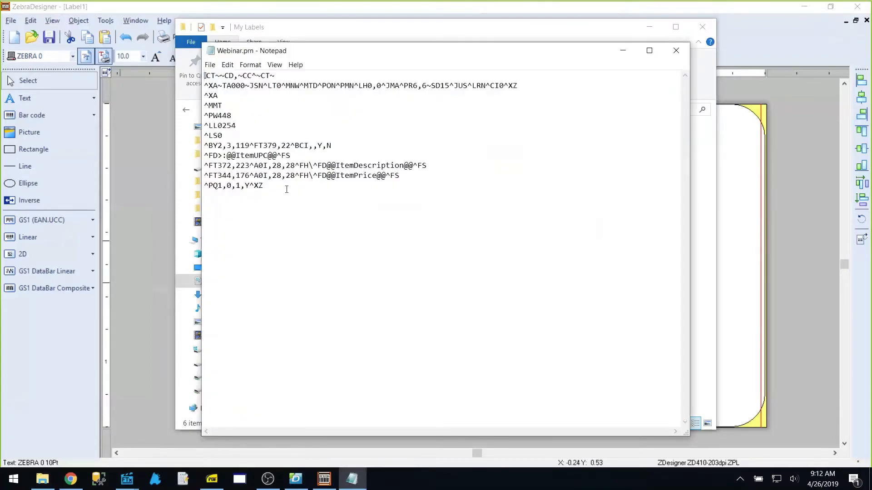
drag(281, 188, 194, 80)
key(ctrl+c)
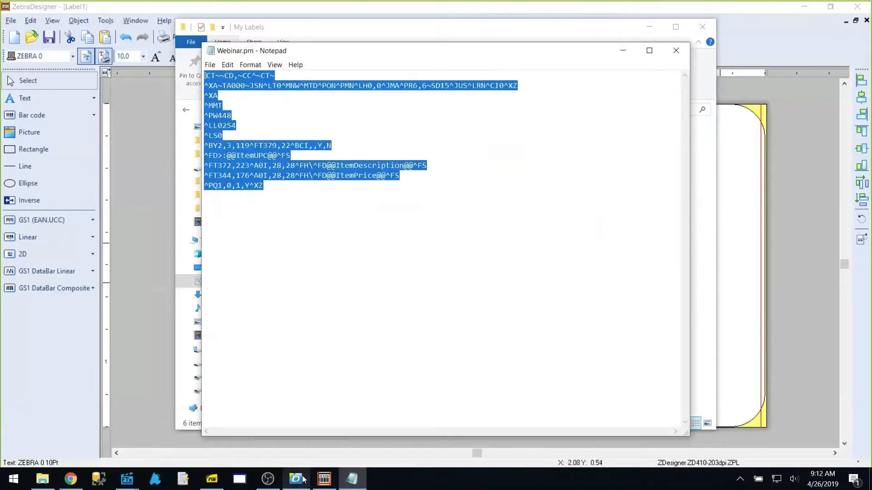
click(129, 487)
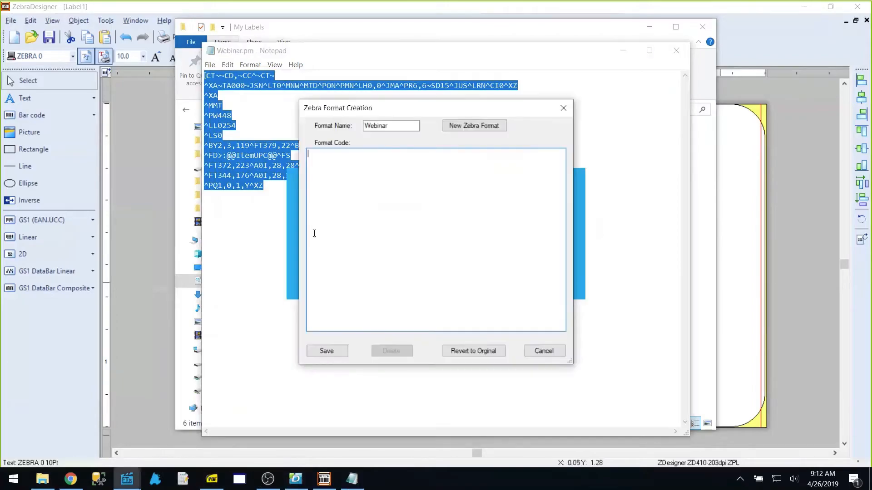
Paste the ZPL code into Format Code and save the Webinar format
key(ctrl+v)
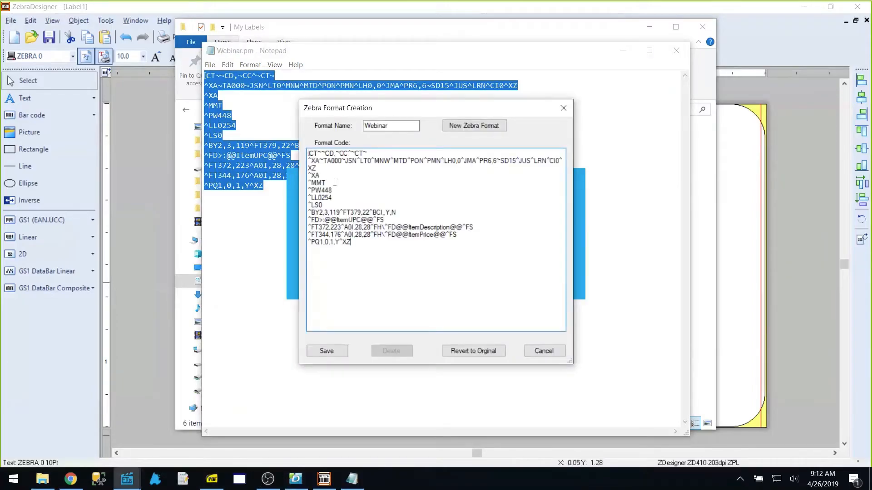
click(327, 351)
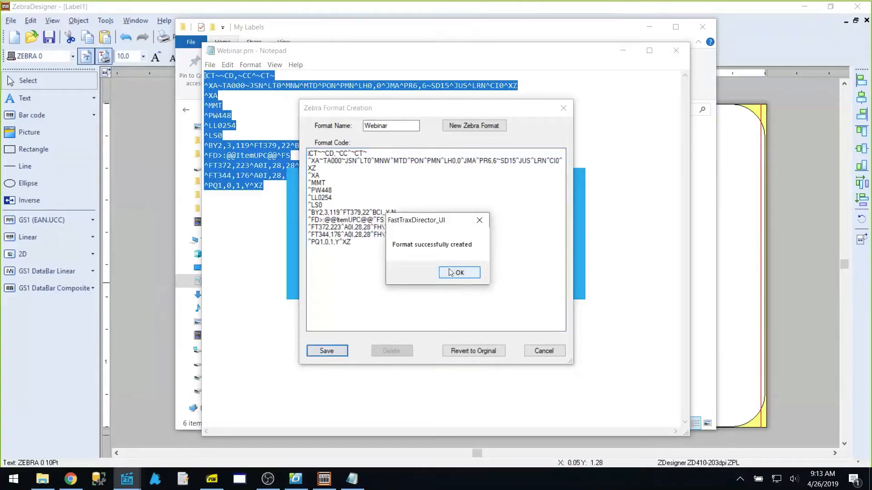
click(458, 273)
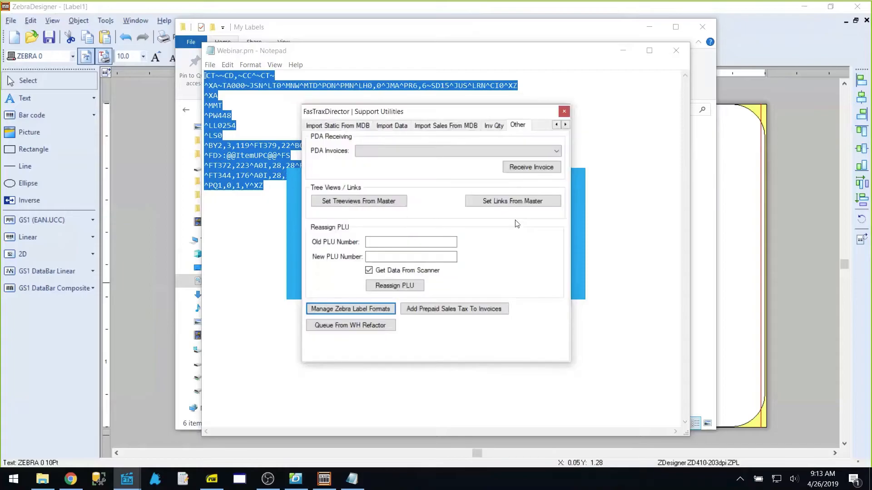
Close Support Utilities, exit the POS login, and relaunch FasTrax into Director
click(564, 107)
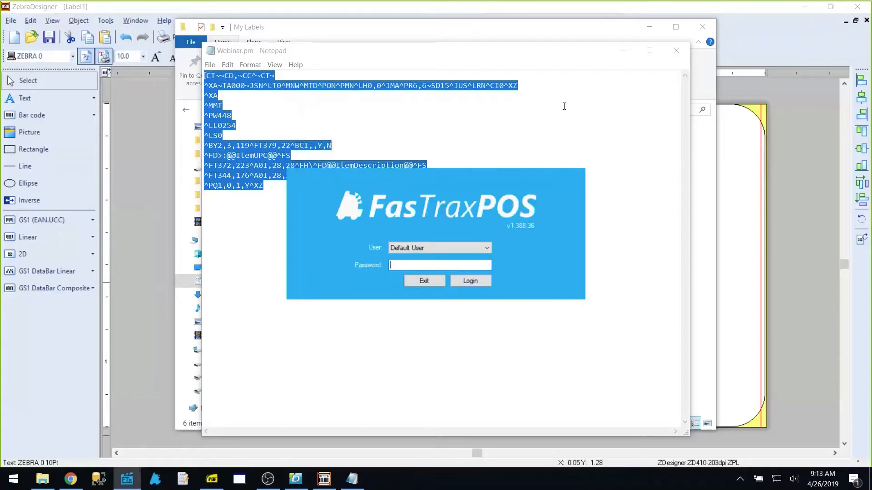
click(433, 281)
click(126, 482)
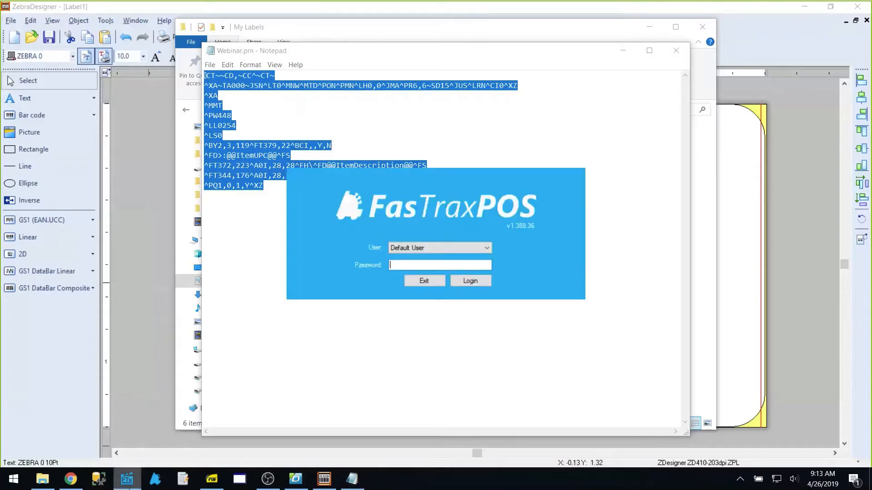
key(Return)
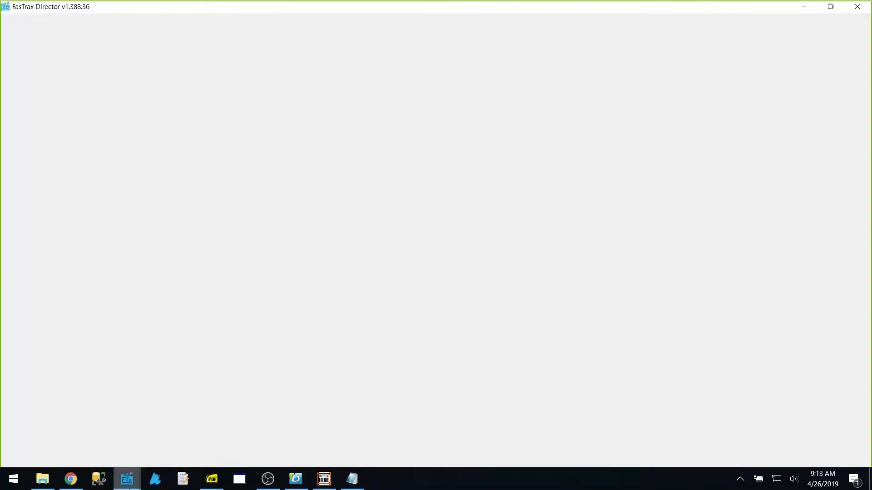
mouse_move(127, 481)
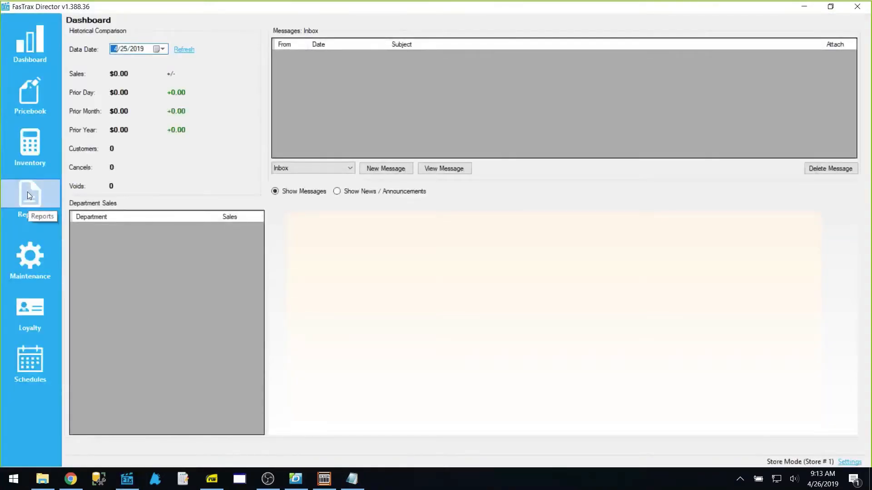
click(27, 192)
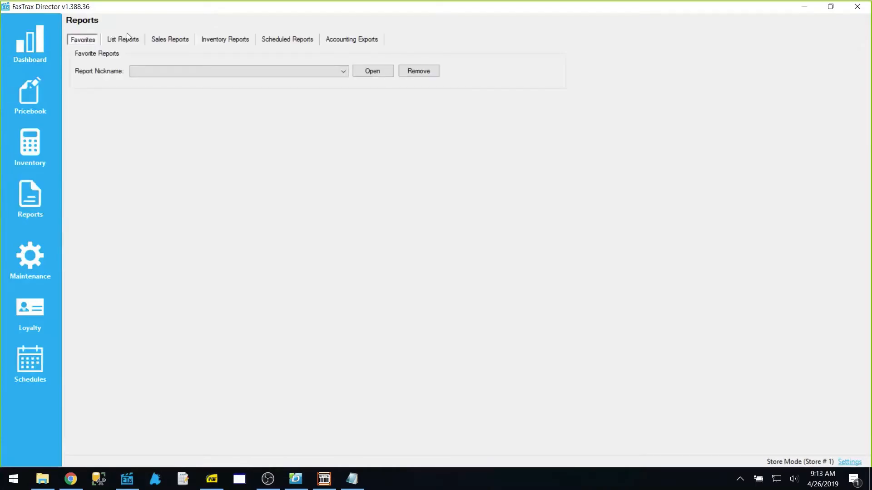
click(126, 45)
click(113, 69)
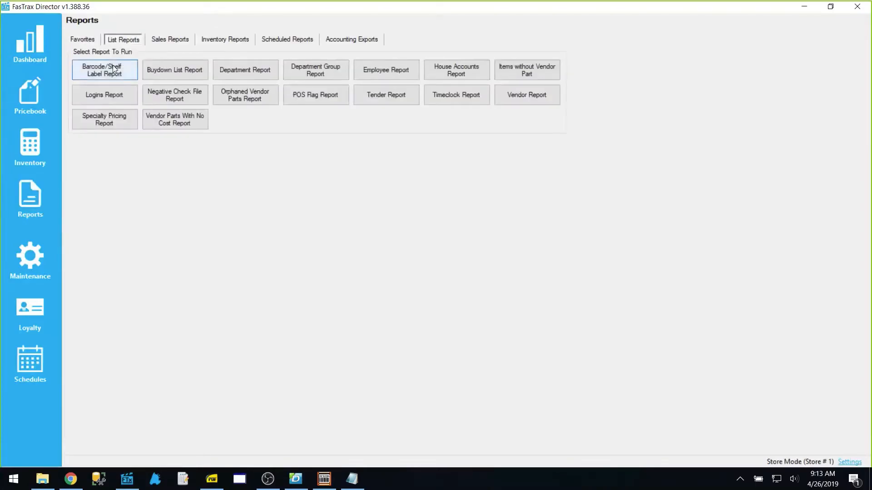
click(200, 203)
click(167, 224)
click(335, 204)
text(012300000123)
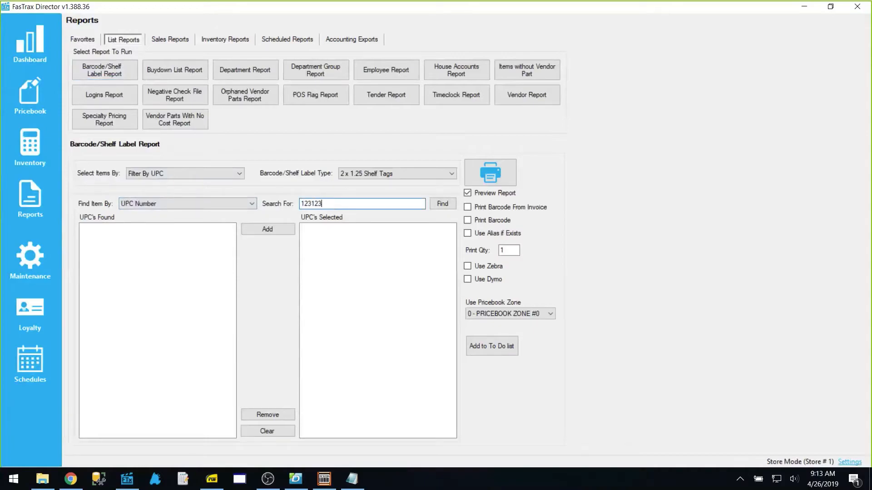
key(Return)
click(264, 230)
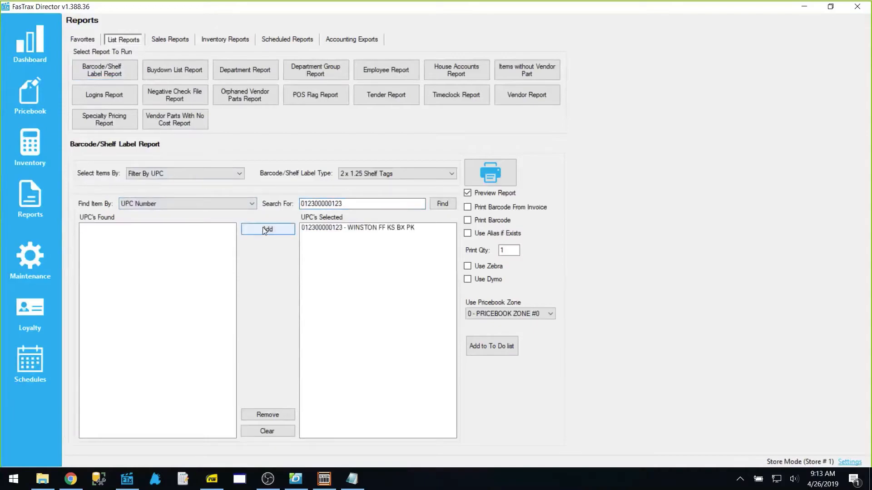
Print with Zebra, choose the Webinar label format, and close the Zebra printer options
click(489, 271)
click(498, 171)
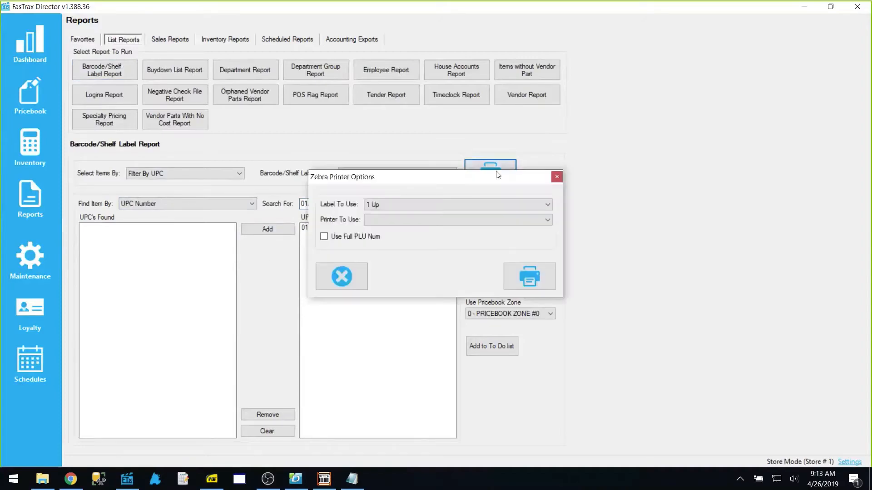
click(383, 206)
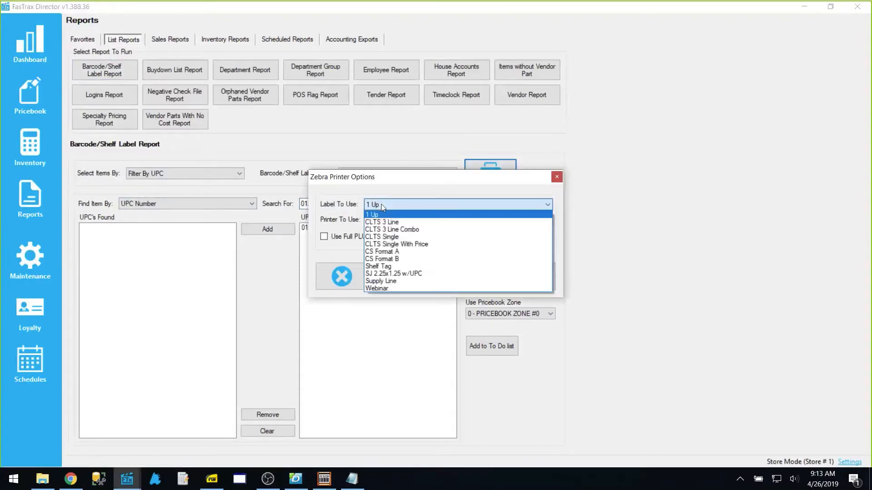
click(383, 289)
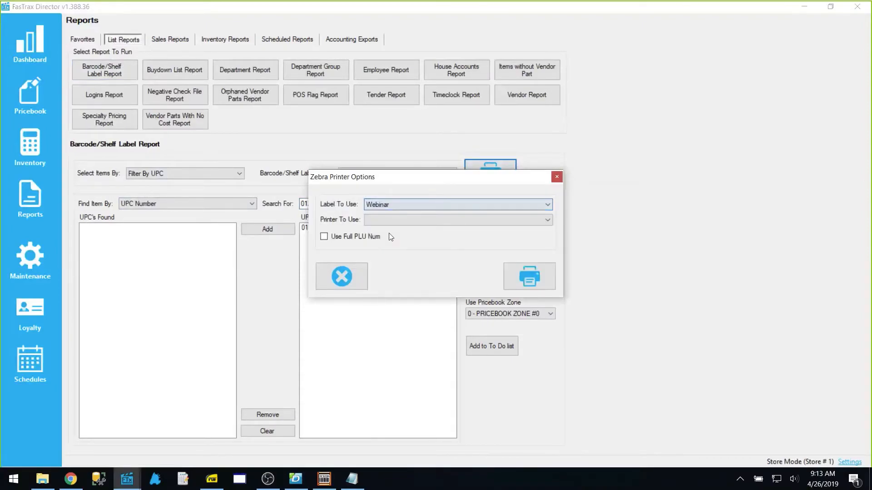
click(397, 203)
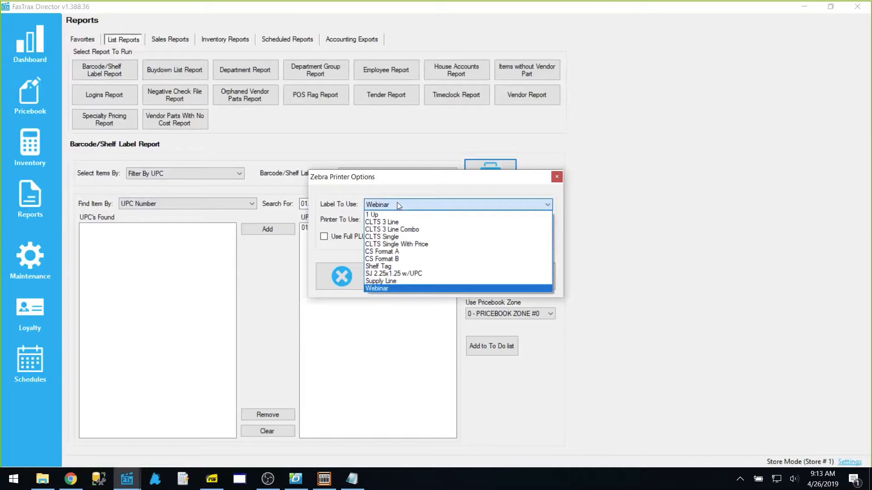
click(559, 183)
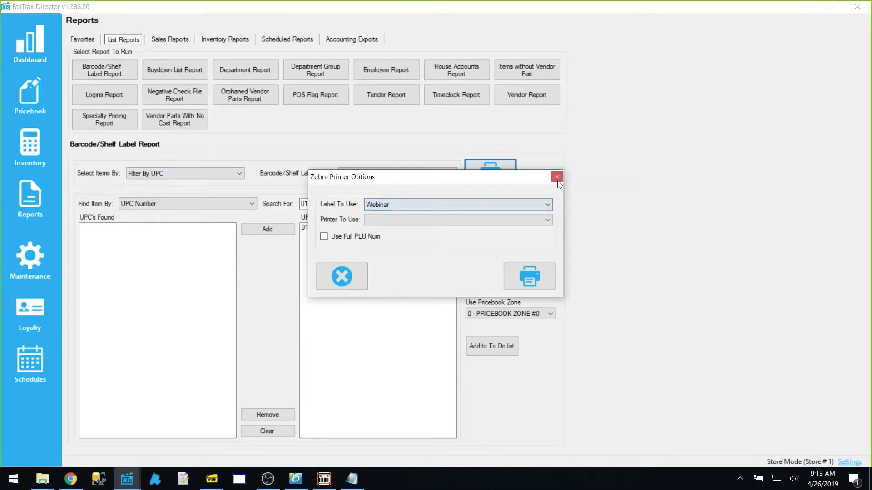
click(557, 180)
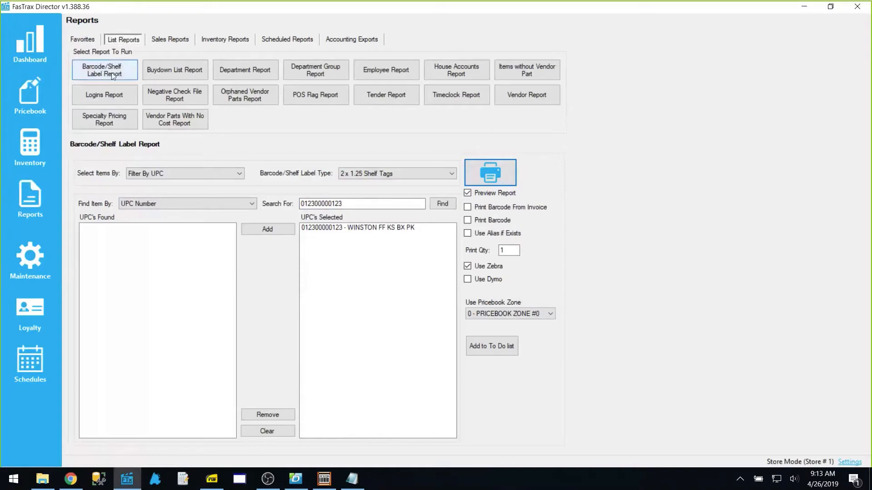
Check the Select Items By choices without changing them, then launch FasTrax POS
click(203, 175)
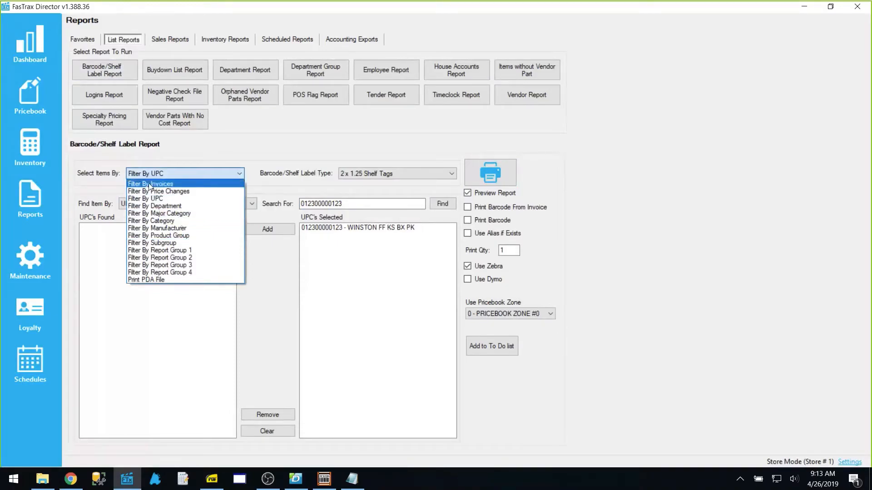
click(196, 159)
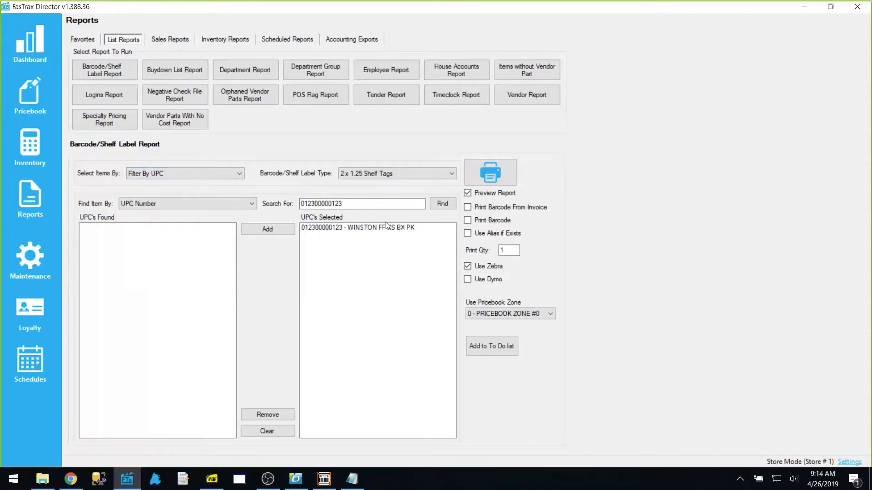
click(155, 479)
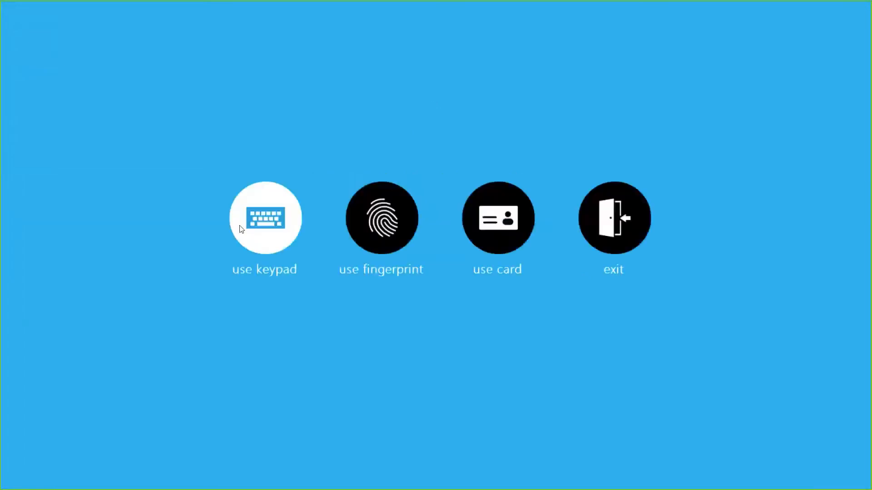
Log in with the employee keypad login and start a price check on the POS sale screen
click(240, 226)
text(*)
key(Tab)
text(*)
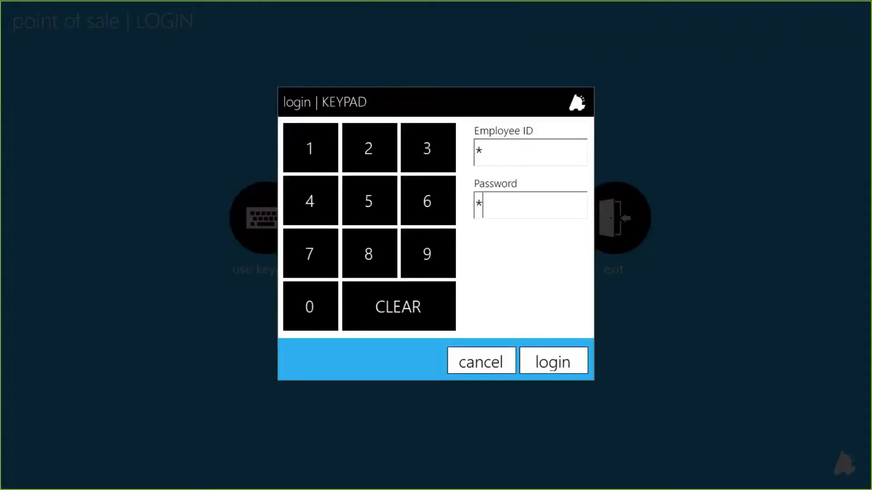
key(Return)
click(72, 94)
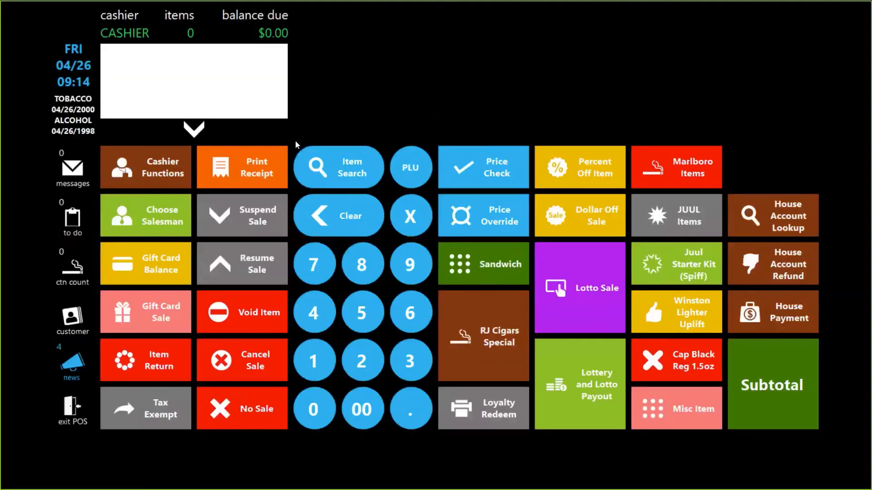
click(481, 162)
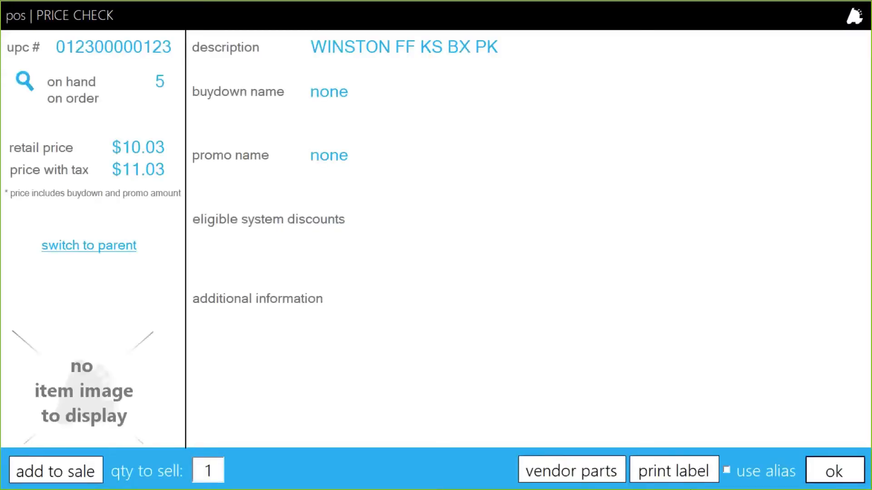
Open label printing for the checked item, keeping Zebra method and CLTS 3 Line format
click(685, 473)
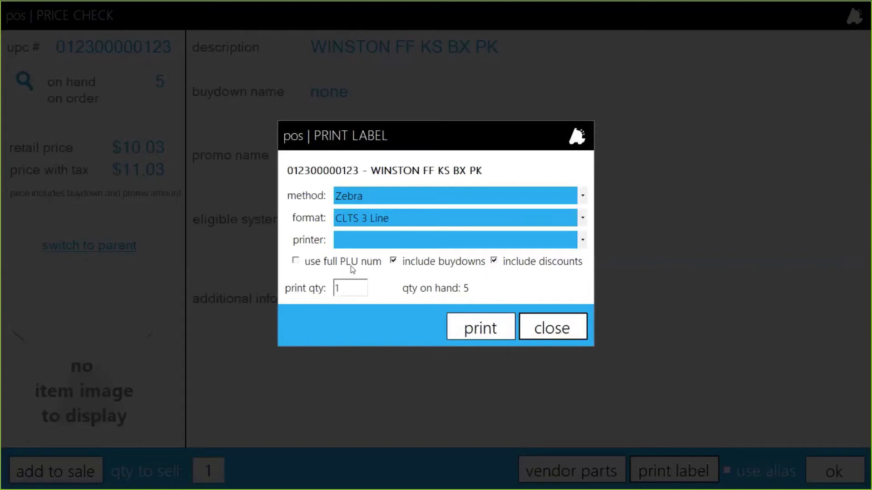
click(352, 195)
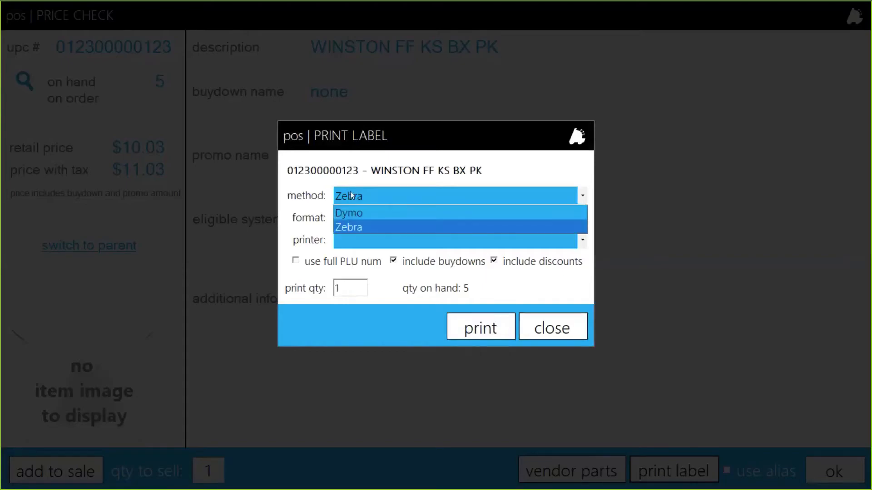
click(353, 196)
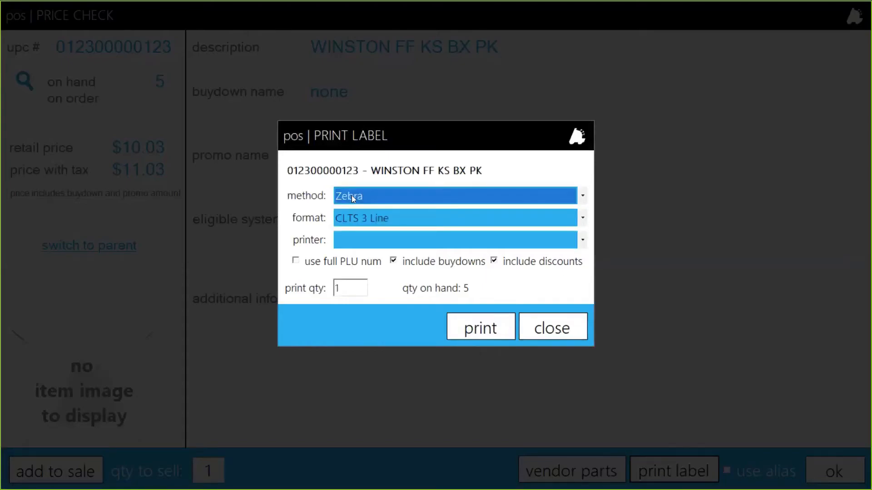
click(355, 219)
click(354, 219)
click(364, 242)
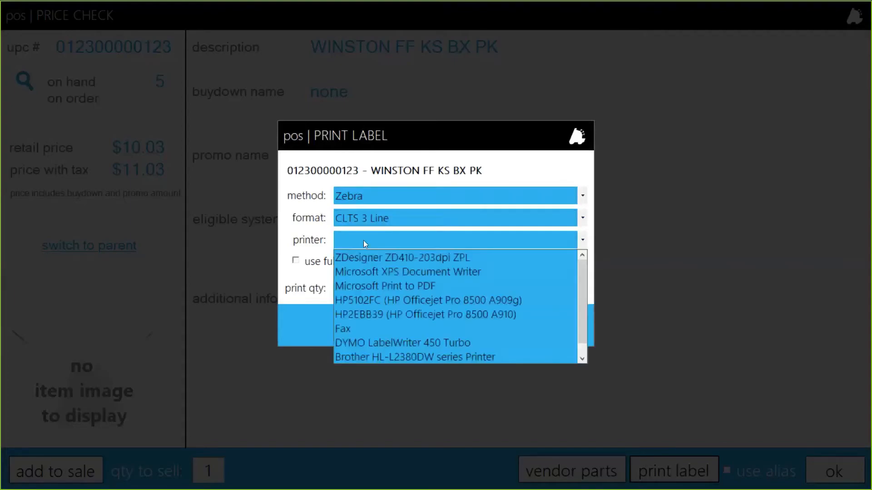
click(363, 240)
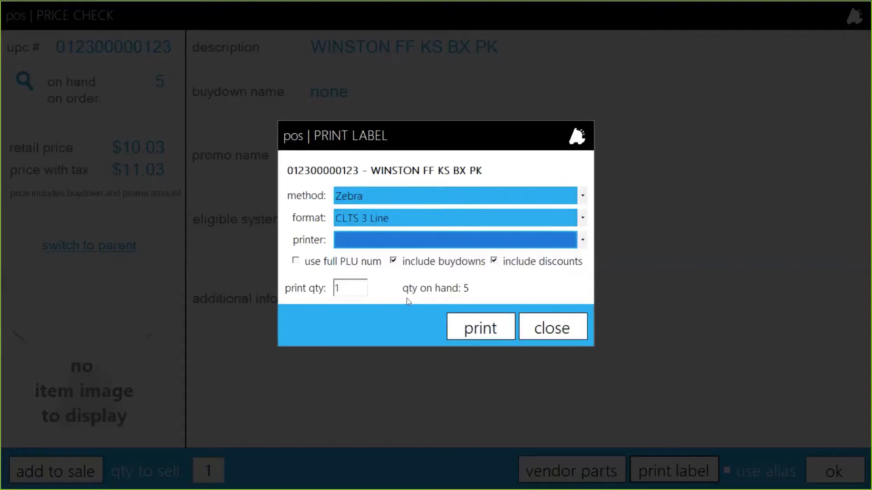
click(568, 327)
Close the price check and open the Cashier Functions panel in the POS Button Editor
click(836, 471)
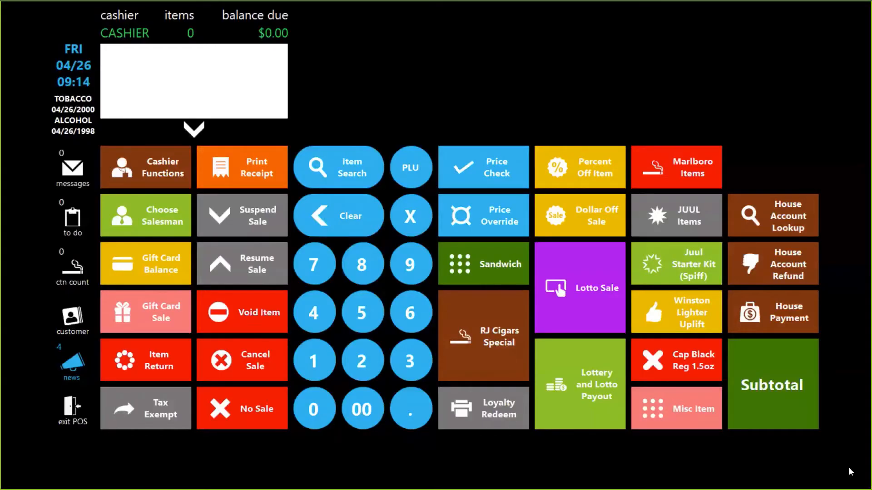
click(69, 411)
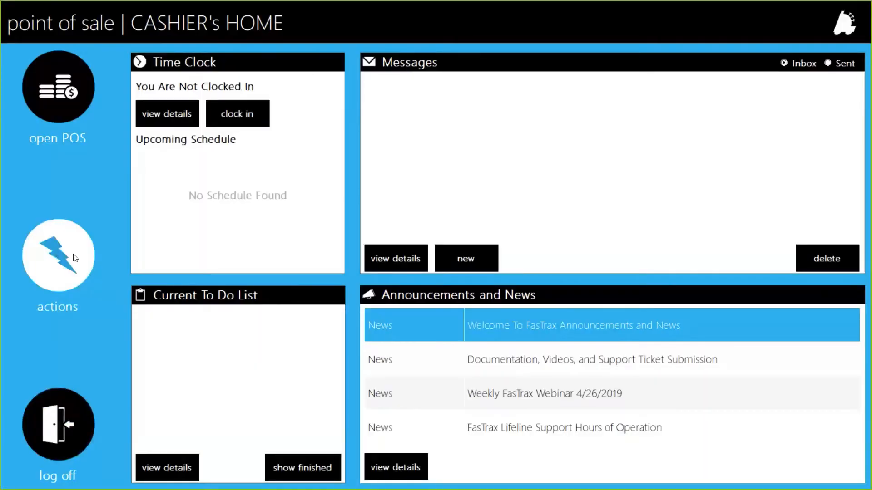
click(80, 285)
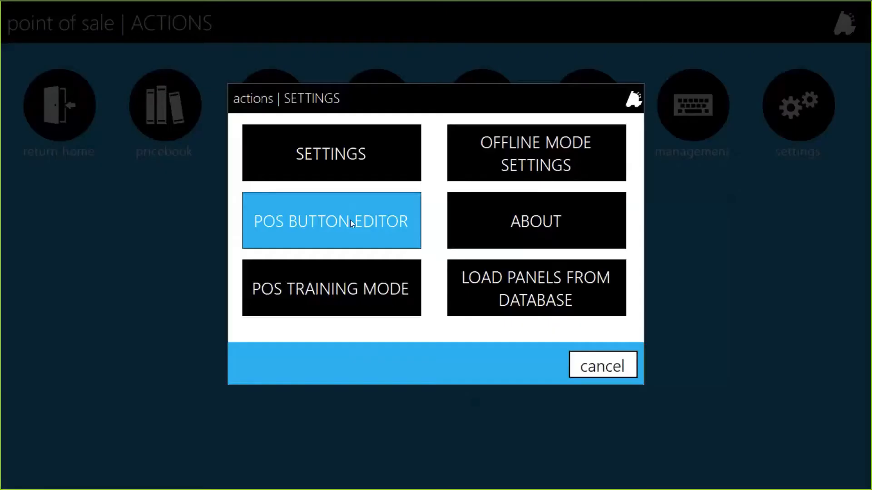
click(350, 219)
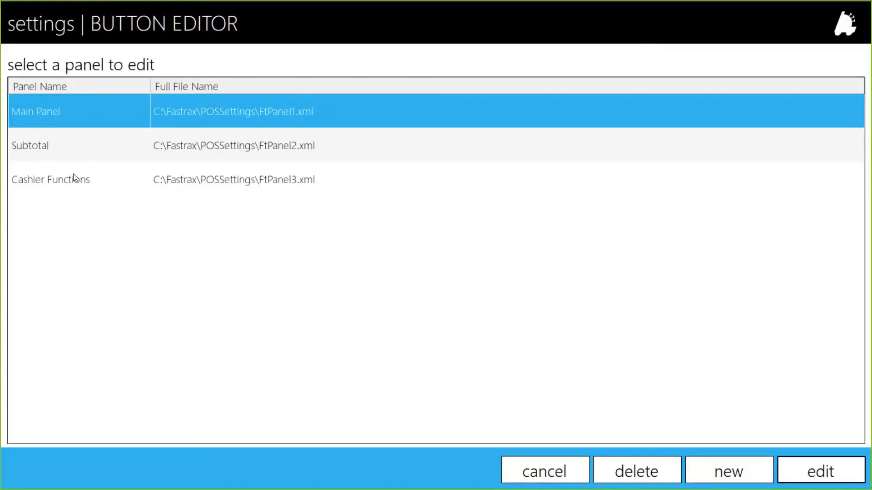
click(62, 175)
double_click(62, 176)
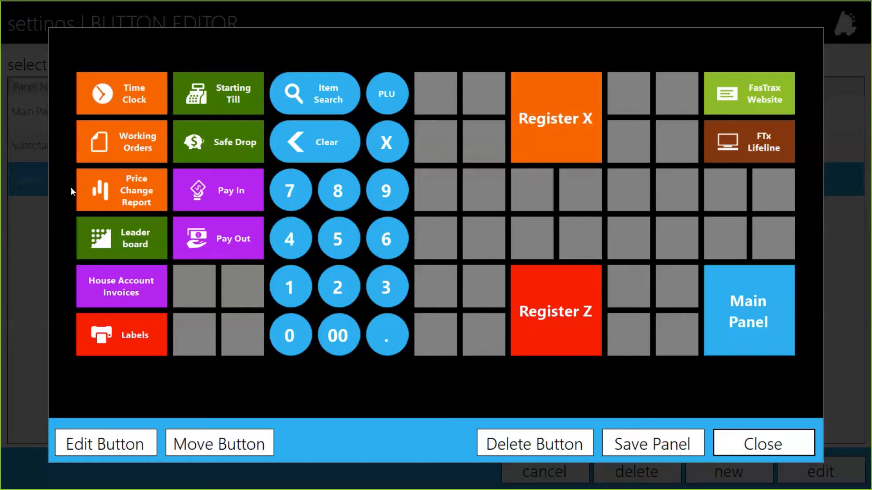
View the Labels button's settings, then discard and close the editor without saving
click(147, 331)
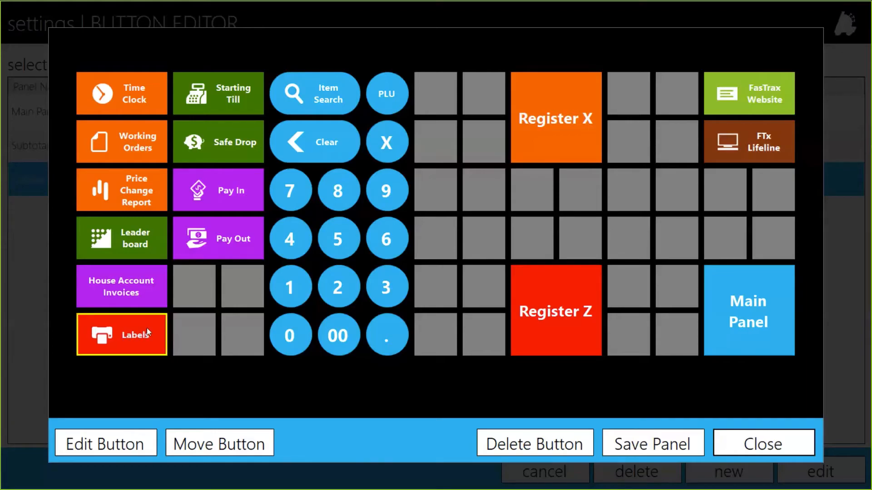
click(116, 444)
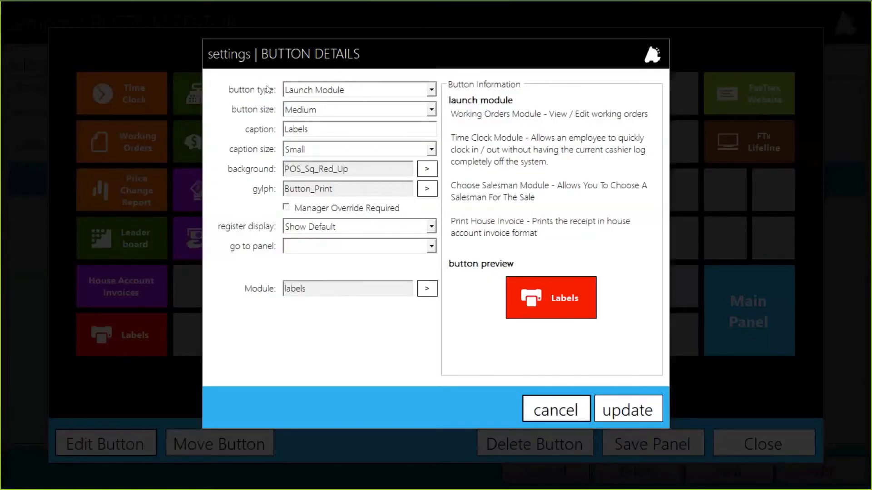
drag(306, 289, 284, 298)
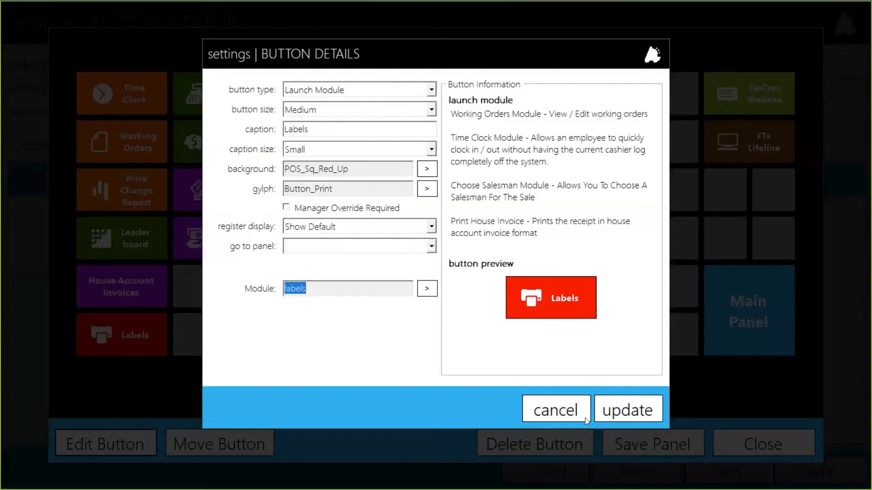
click(558, 411)
click(736, 435)
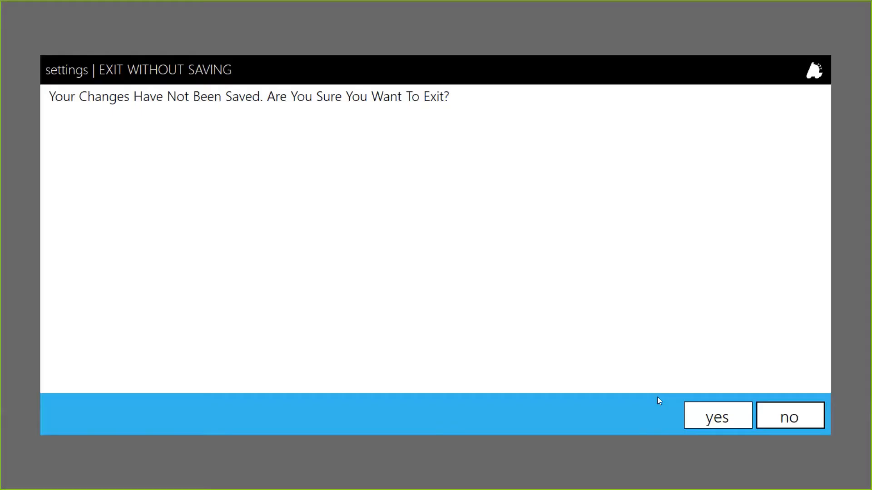
click(705, 411)
click(529, 471)
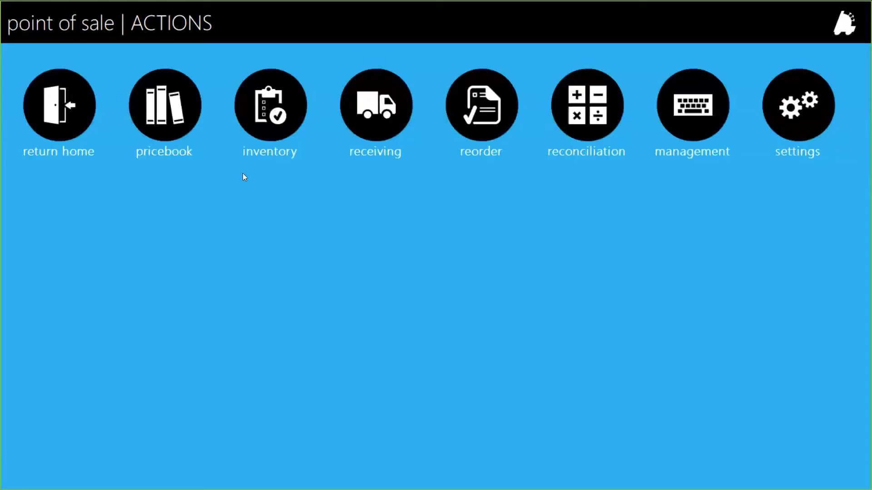
Search items by Description 'marl' and select MARLBORO BP BLEND 27 KS PK for labels
click(26, 103)
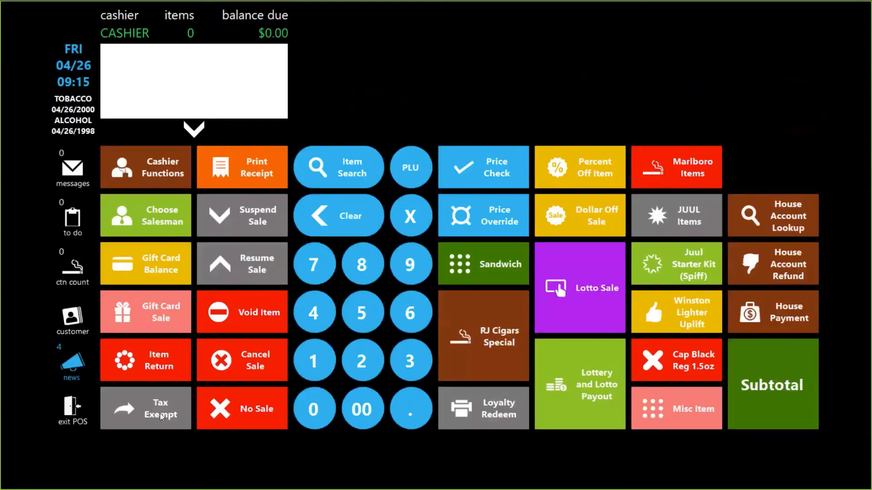
click(156, 149)
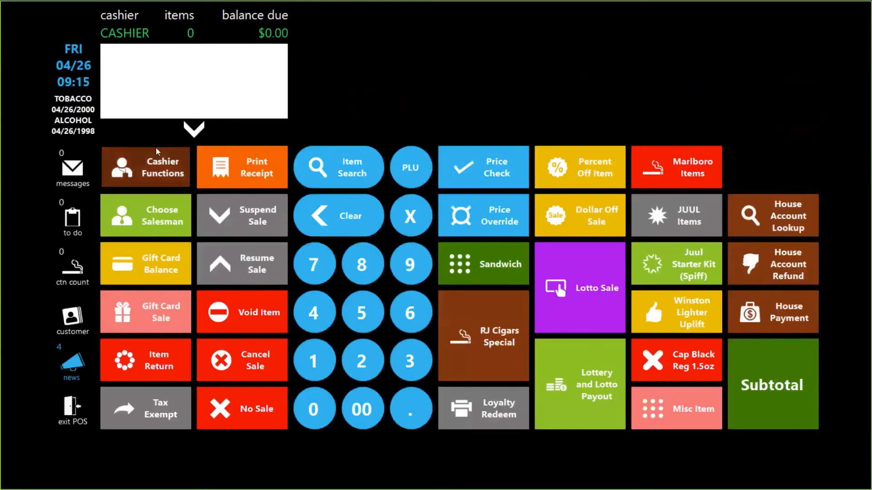
click(143, 407)
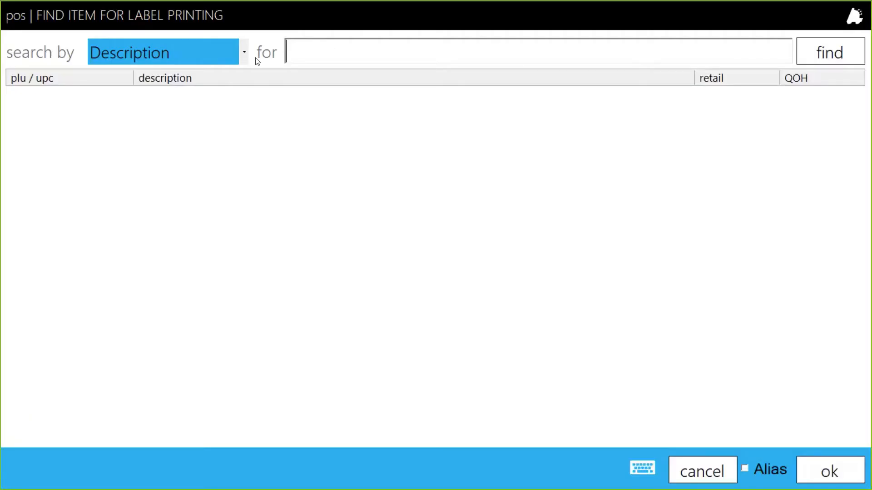
click(212, 50)
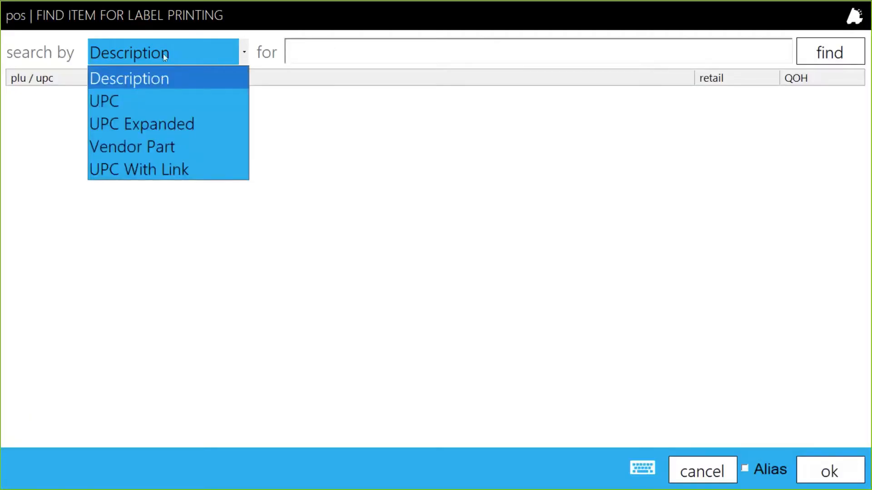
click(165, 55)
click(302, 45)
text(mar)
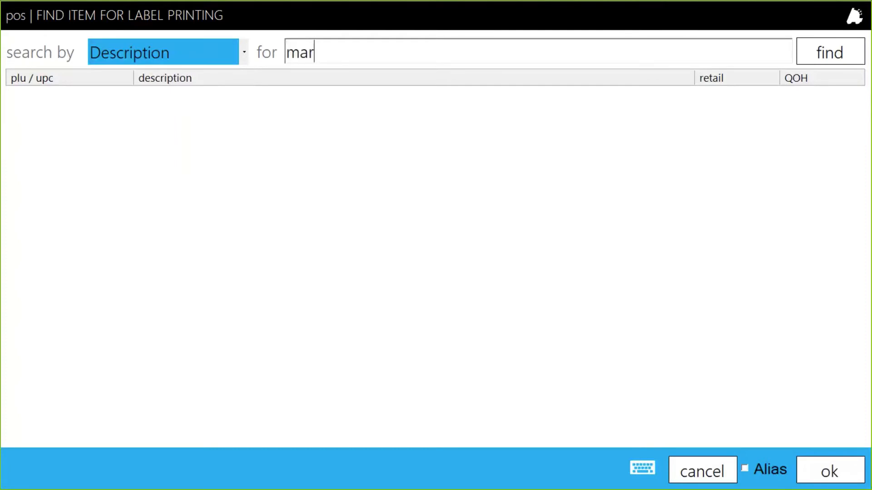
text(l)
click(234, 134)
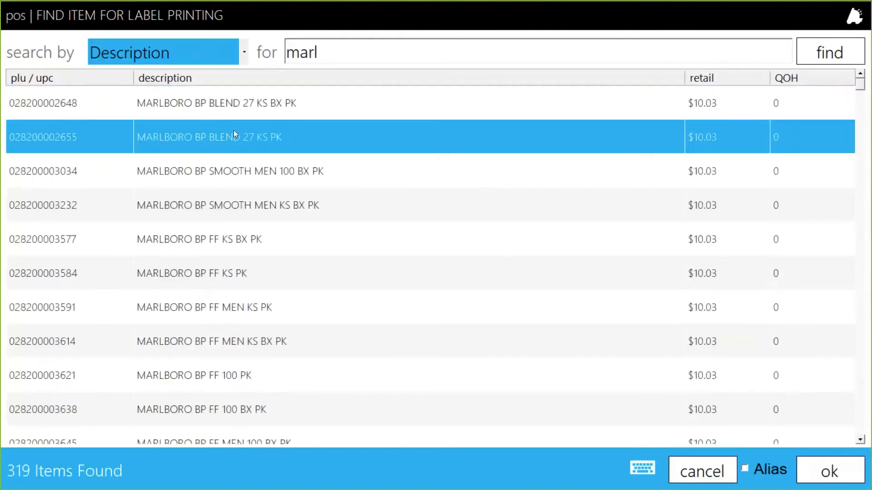
click(840, 470)
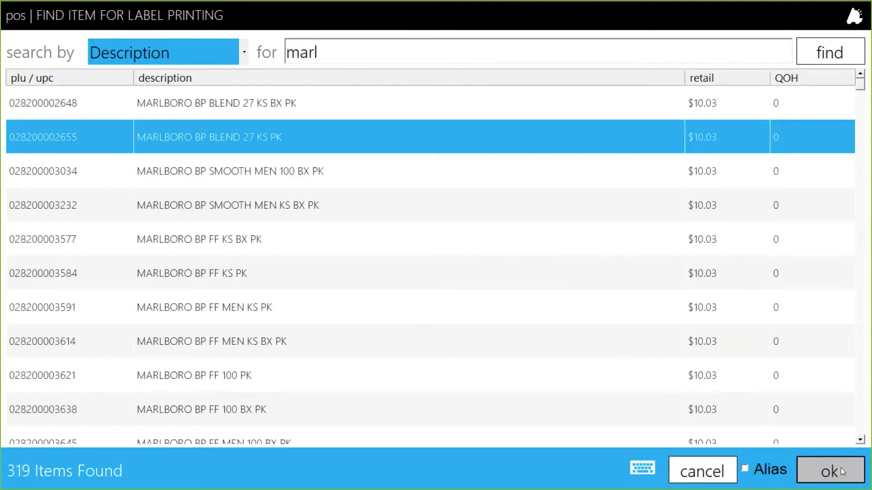
Review label printing with Zebra kept as the method, close it without printing, and log out of POS
click(841, 469)
click(364, 196)
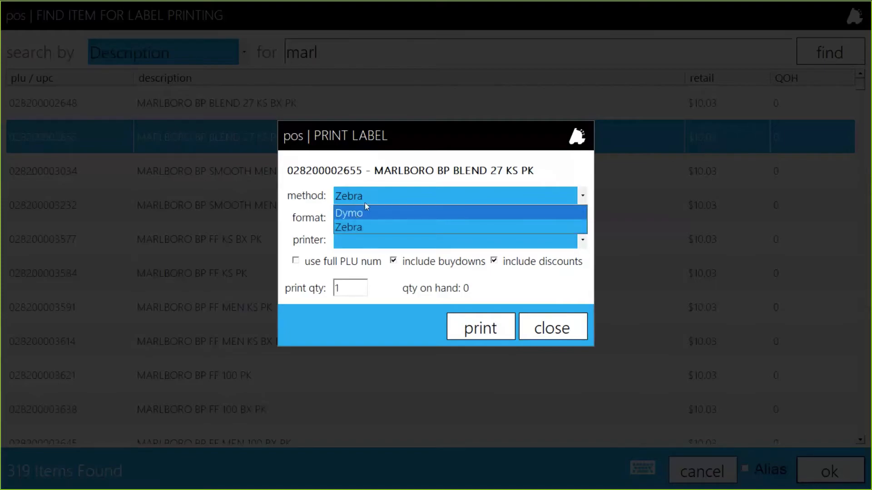
click(377, 227)
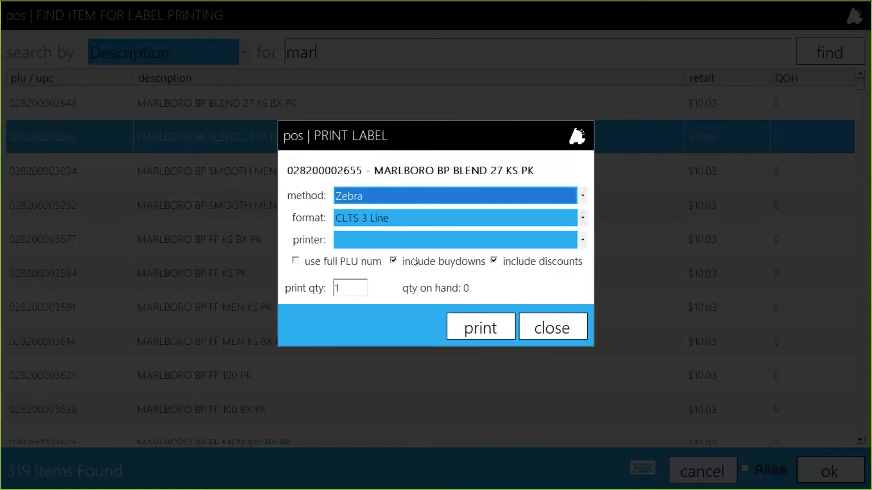
click(558, 330)
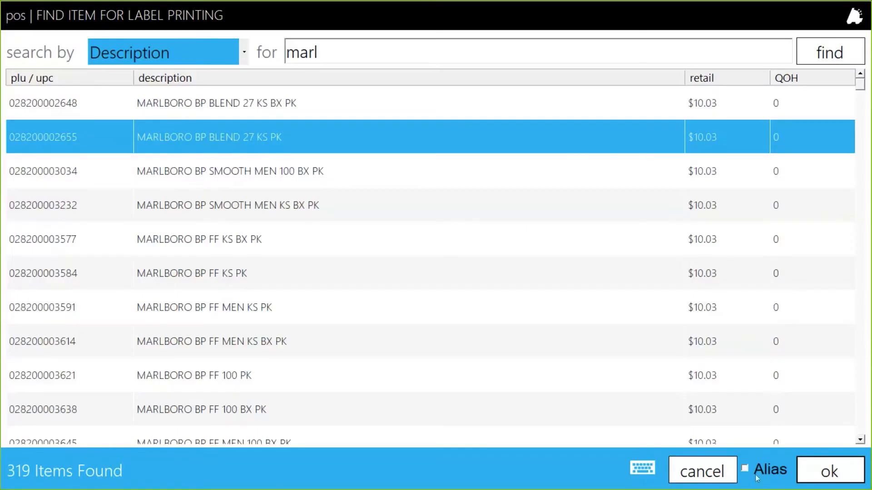
click(705, 473)
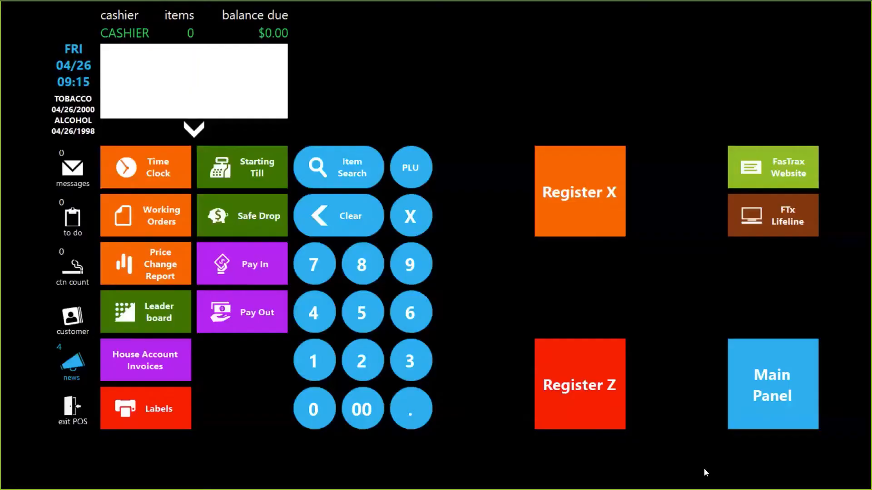
click(77, 412)
click(78, 415)
Quit POS and browse to the Fastrax folder on Local Disk (C:), sorted by name
click(622, 209)
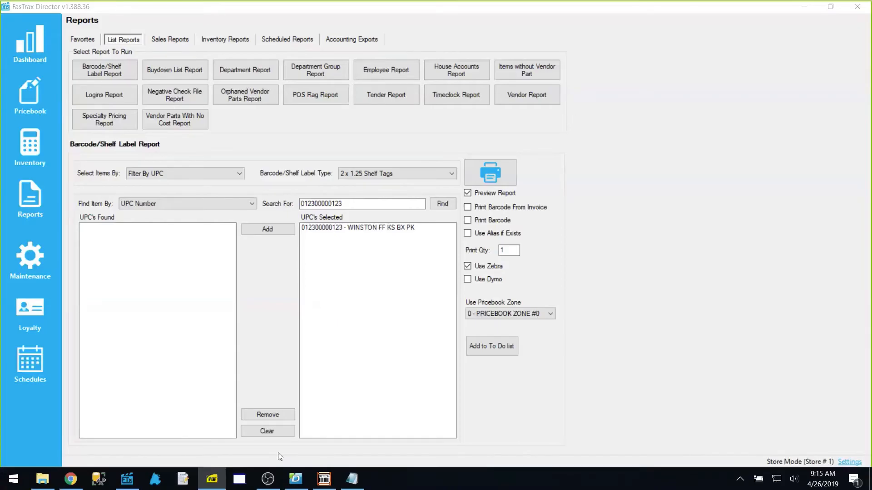
click(42, 479)
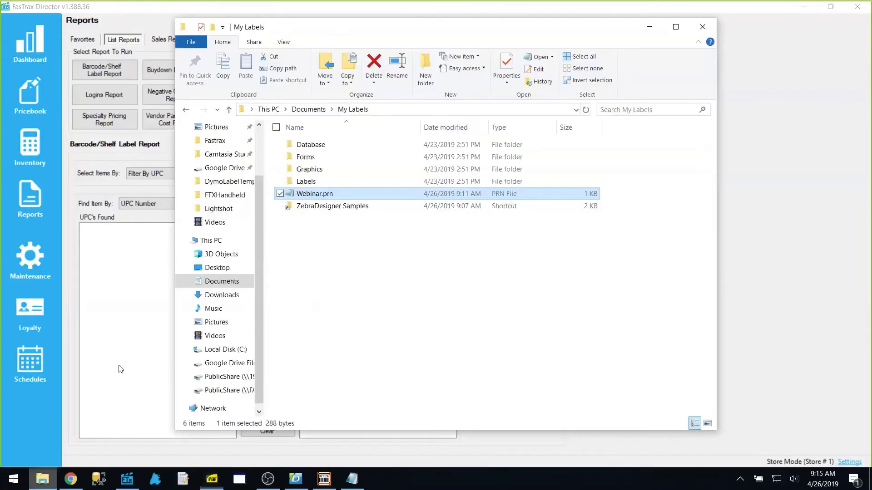
click(225, 350)
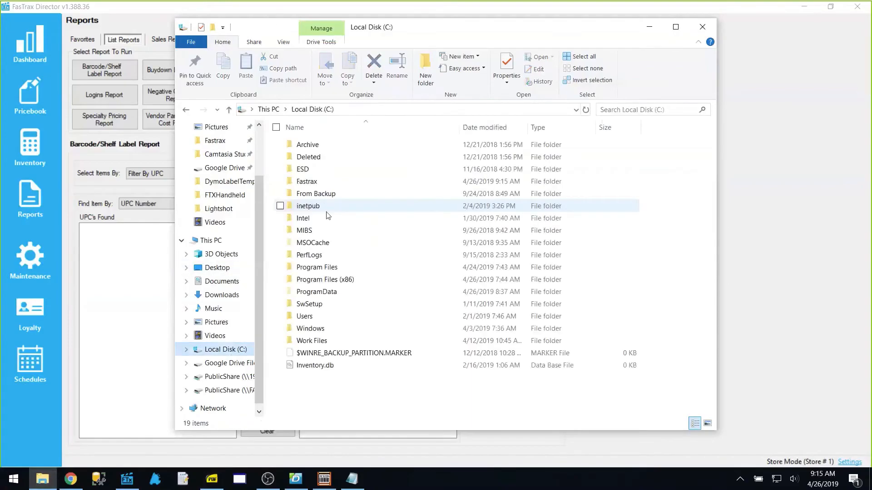
double_click(315, 182)
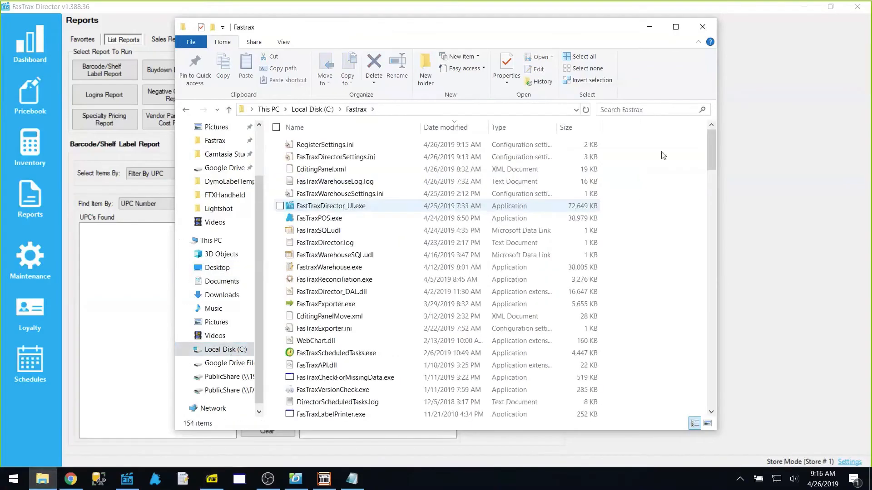
scroll(478, 236, down, 2)
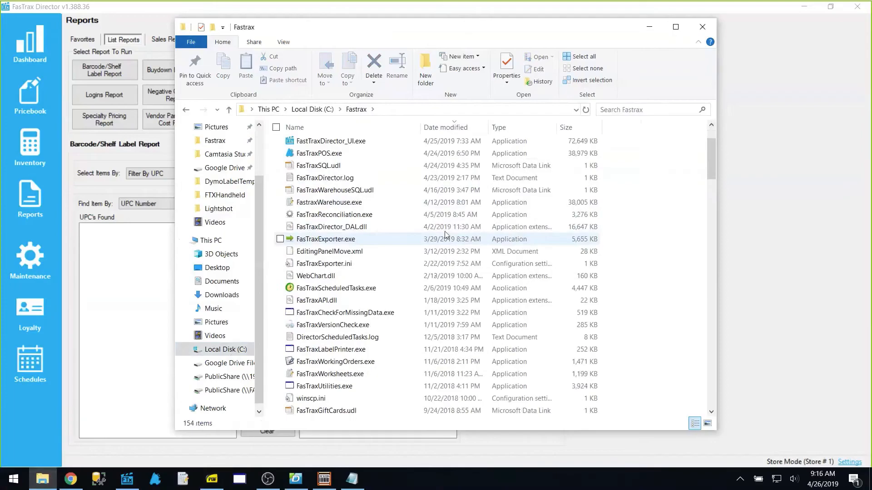
click(318, 128)
scroll(407, 236, down, 18)
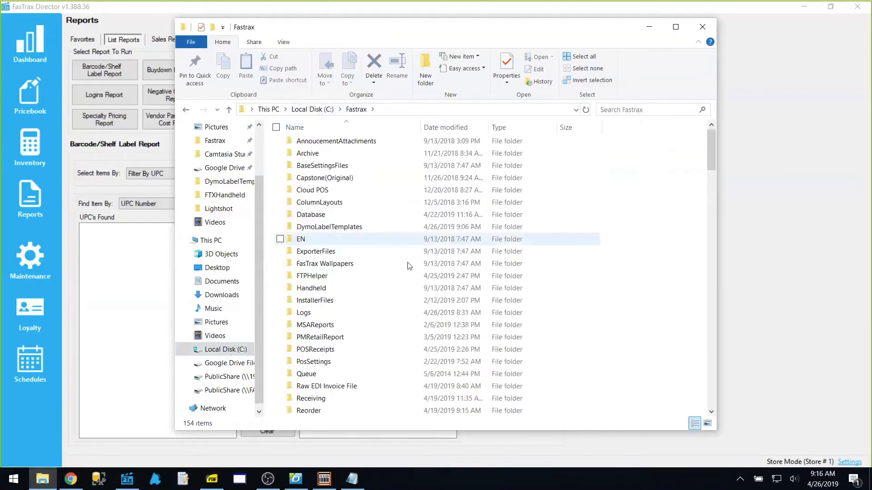
scroll(408, 254, down, 6)
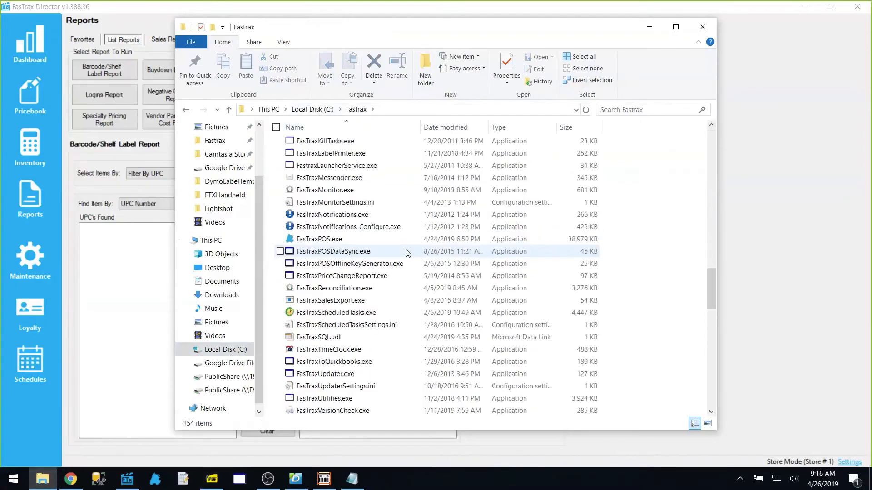
Select FasTraxLabelPrinter.exe, bring the FasTrax Label Printer forward, and close File Explorer
click(245, 483)
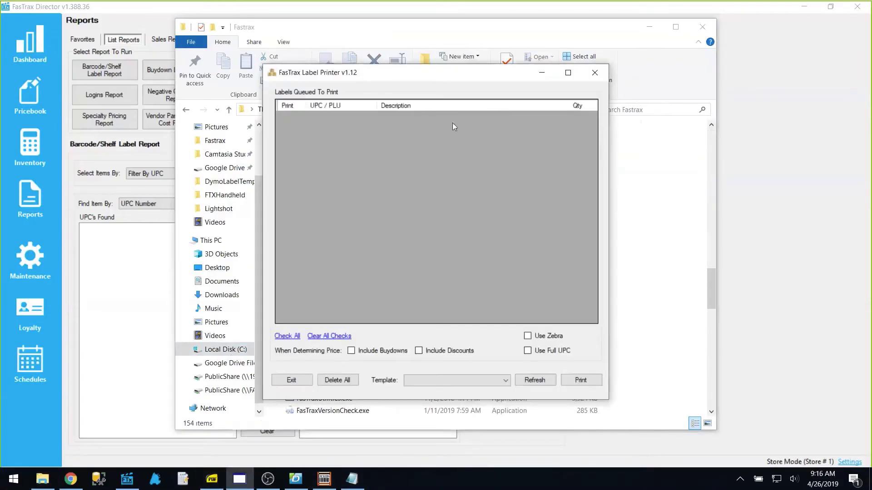
click(664, 195)
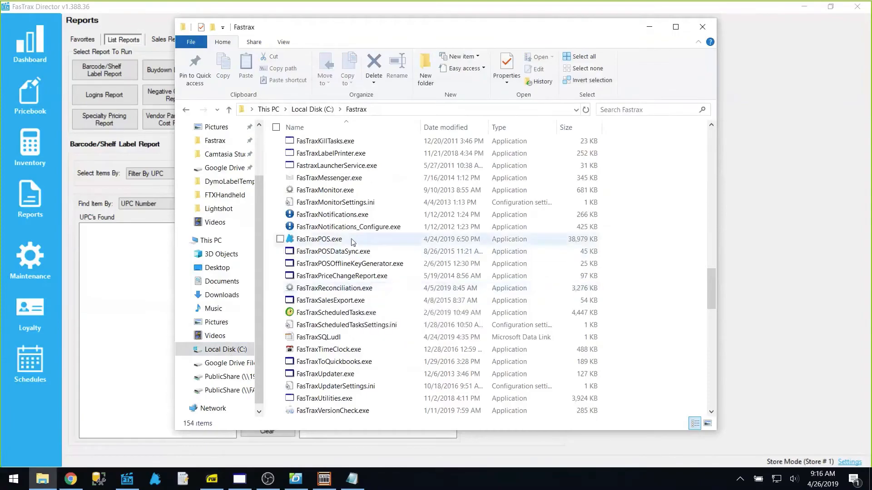
scroll(352, 230, up, 1)
click(345, 193)
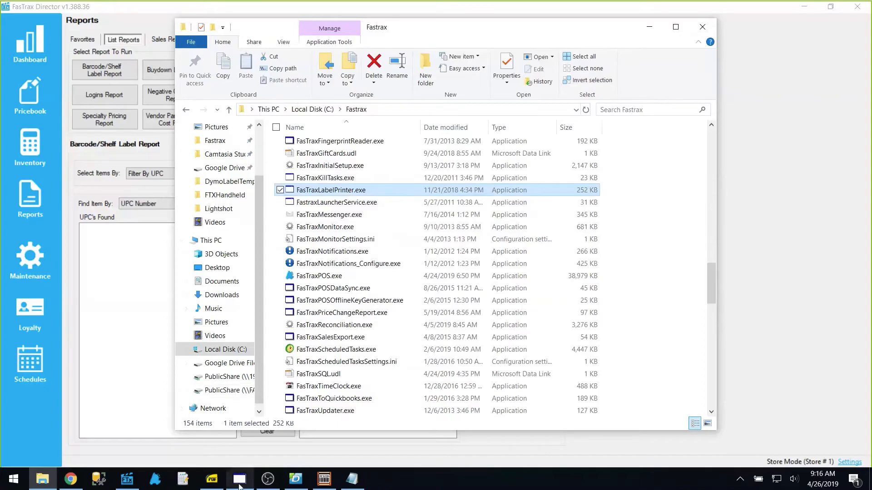
click(239, 482)
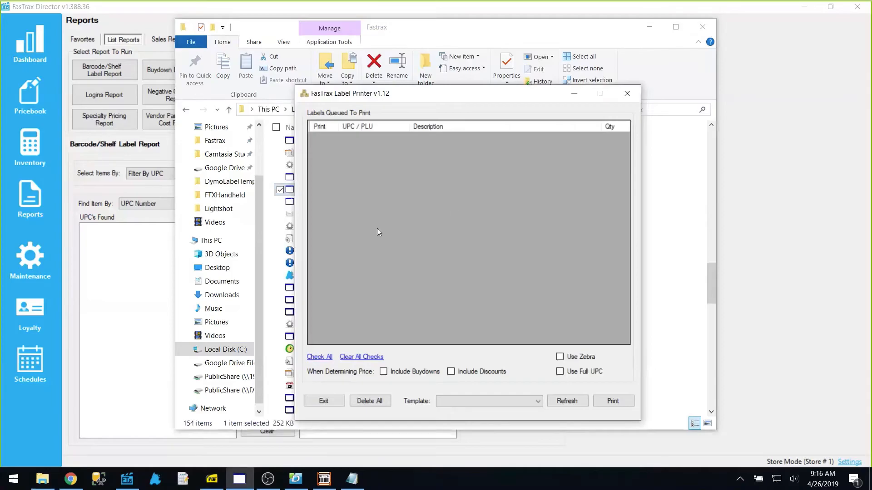
click(707, 26)
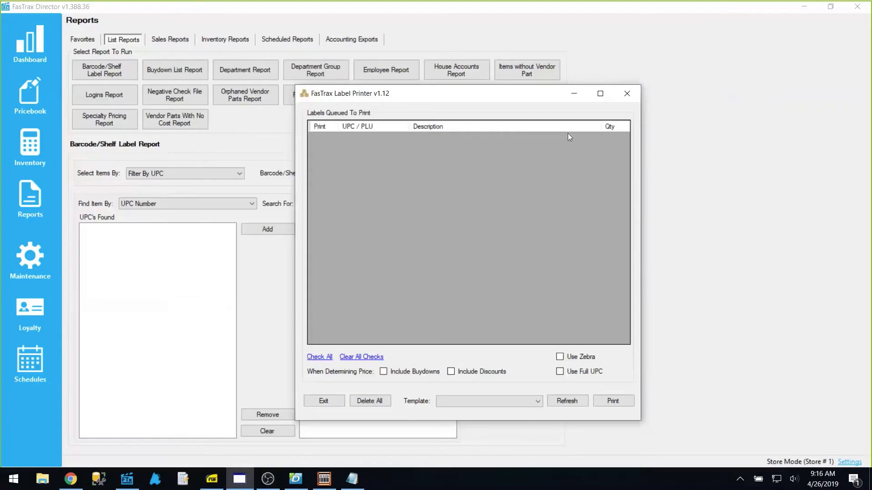
Close the Label Printer and enter 5 labels on the handheld
click(628, 93)
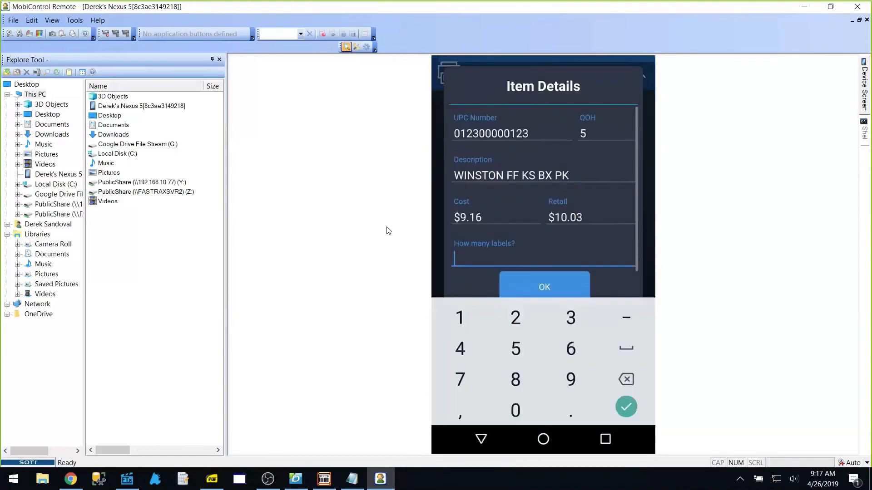
text(5)
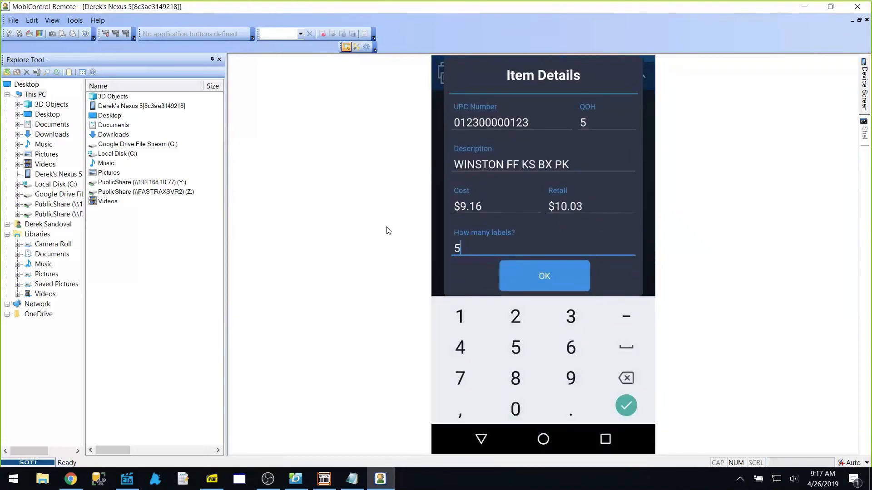
key(Return)
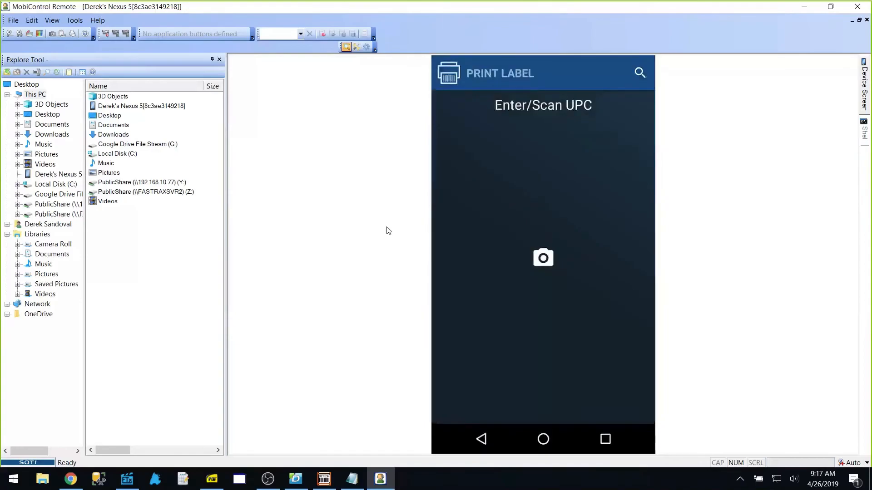
In the FasTrax Label Printer, check templates, turn on Use Zebra, review printers, then exit
click(238, 481)
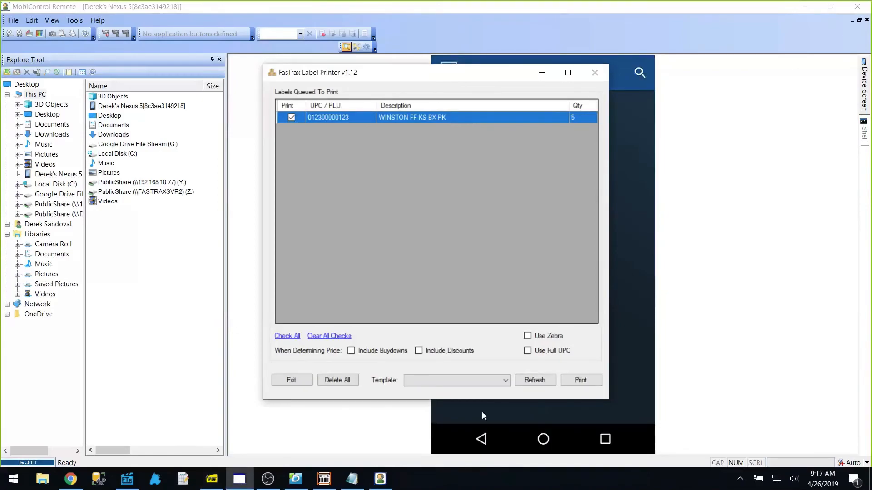
click(435, 384)
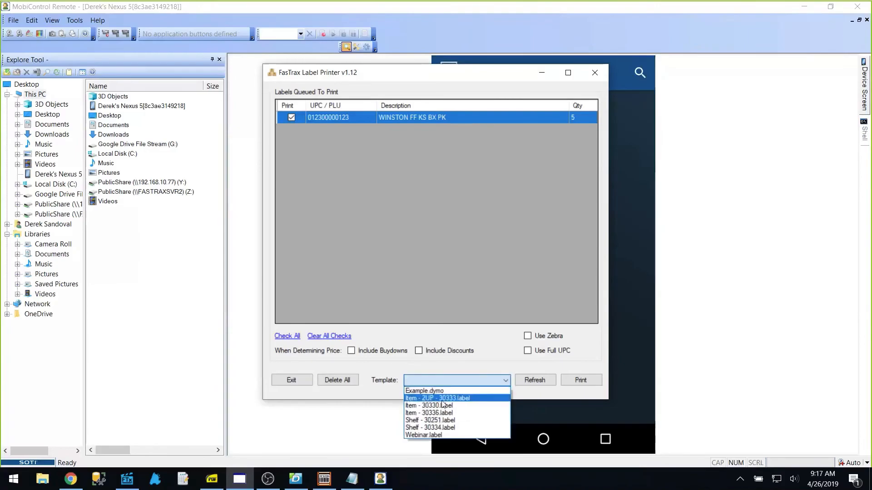
click(462, 380)
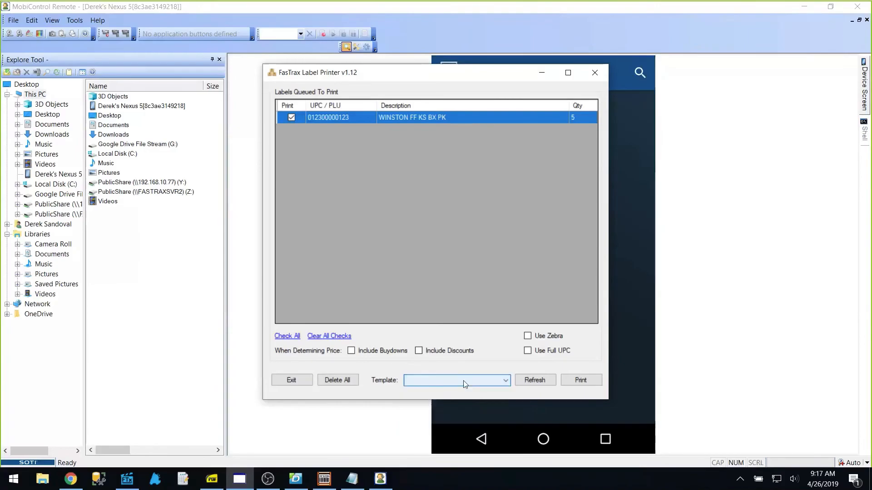
click(553, 340)
click(478, 335)
click(480, 335)
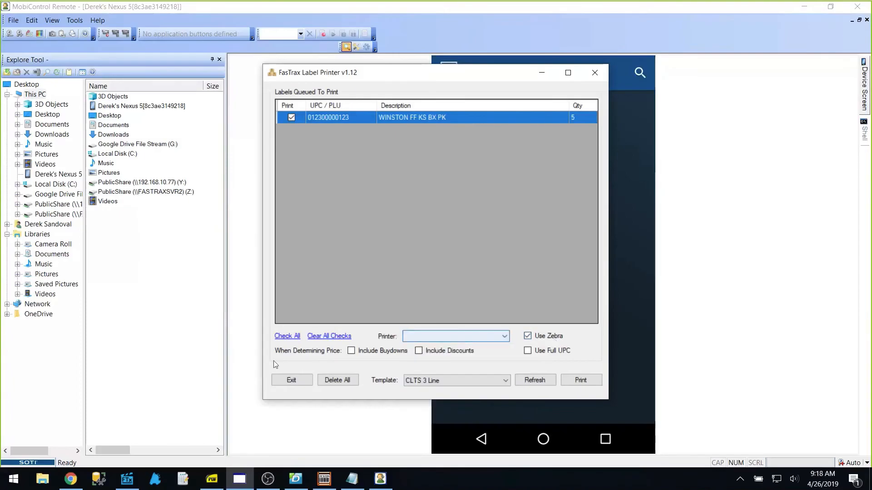
click(293, 378)
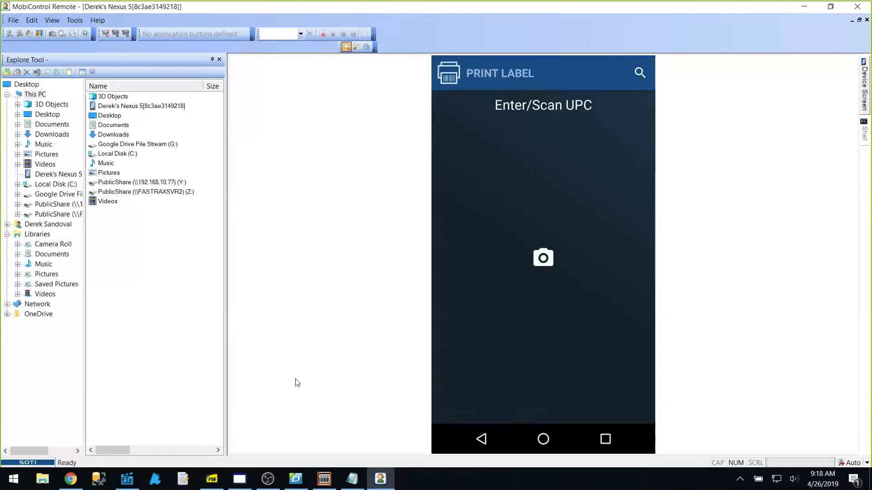
Close the MobiControl Remote window to end the device session
click(857, 7)
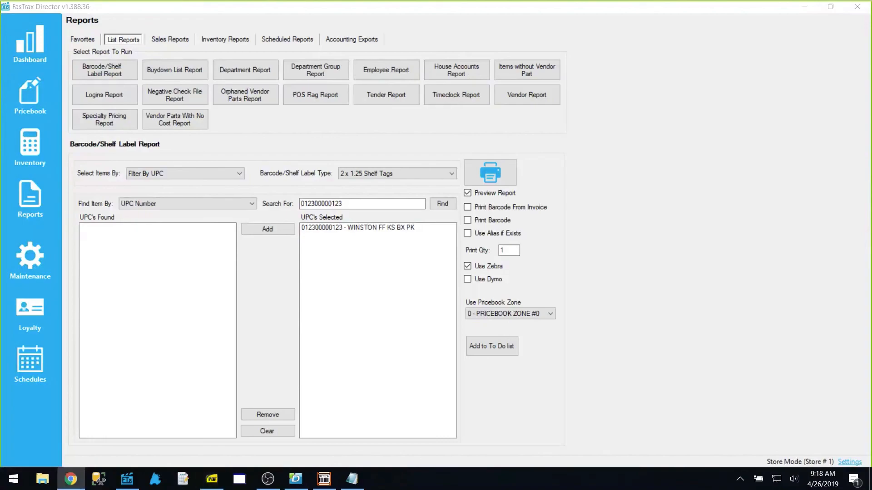
Go to goftx.com/webinars and scroll down to the 2019-05-10 suggested transfers webinar
text(go)
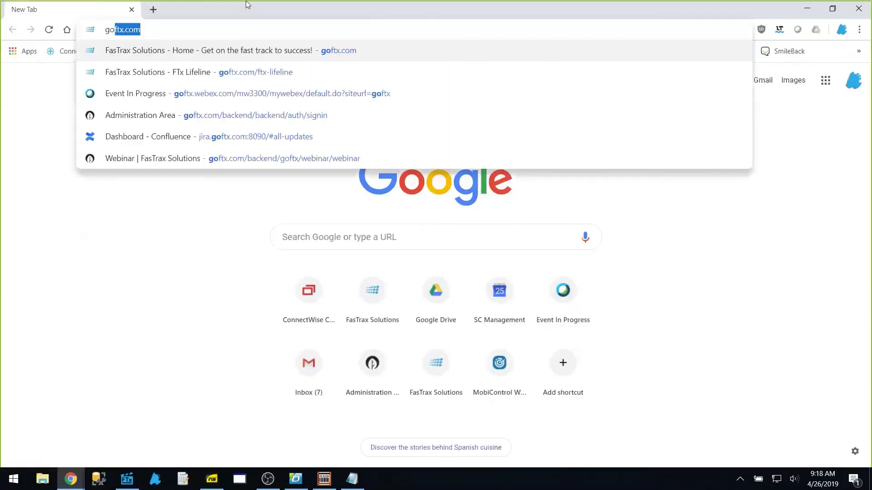
key(Return)
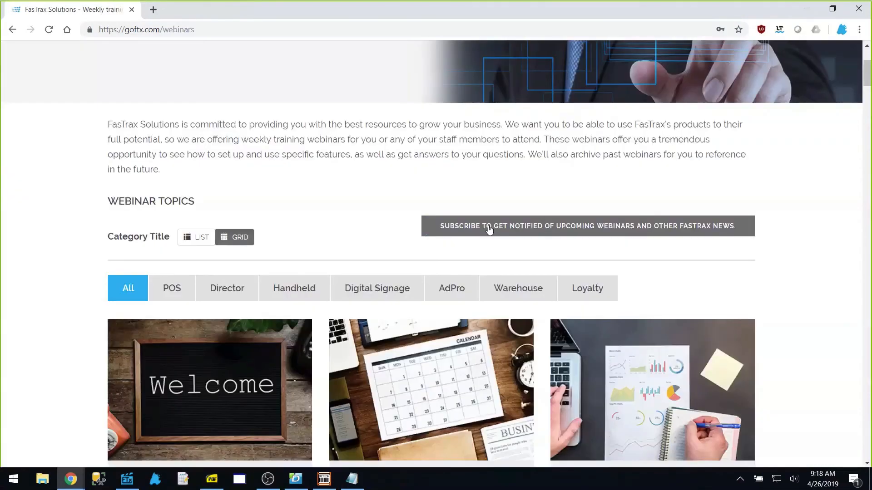
scroll(740, 265, down, 5)
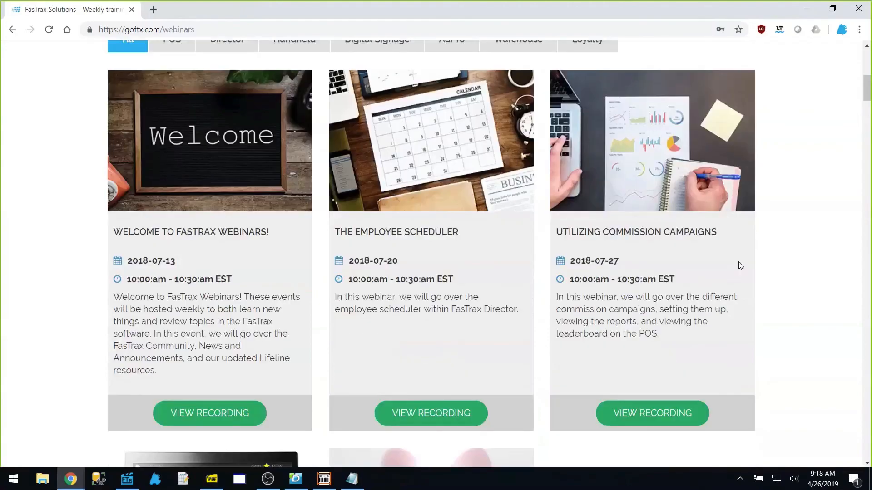
scroll(740, 265, down, 2)
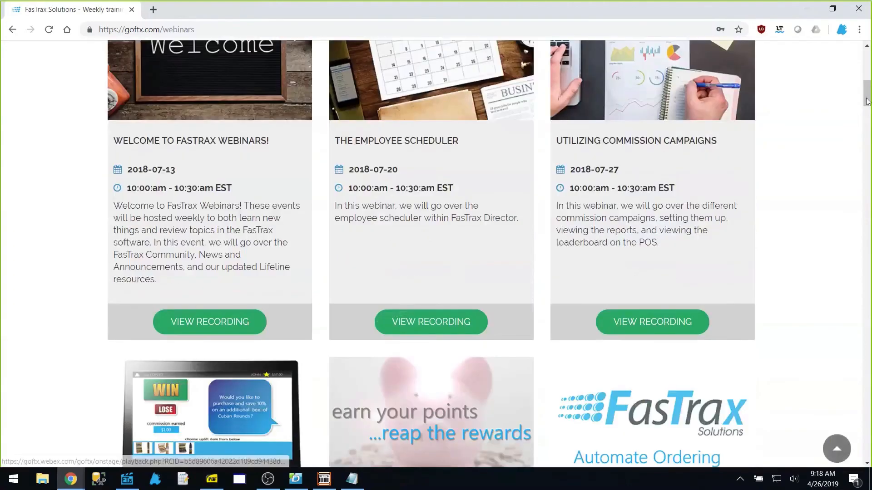
drag(867, 99, 867, 395)
scroll(824, 377, down, 12)
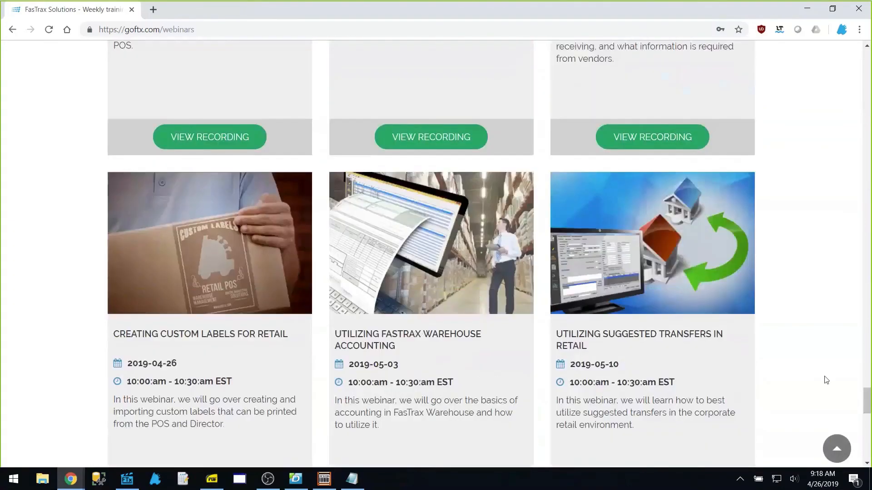